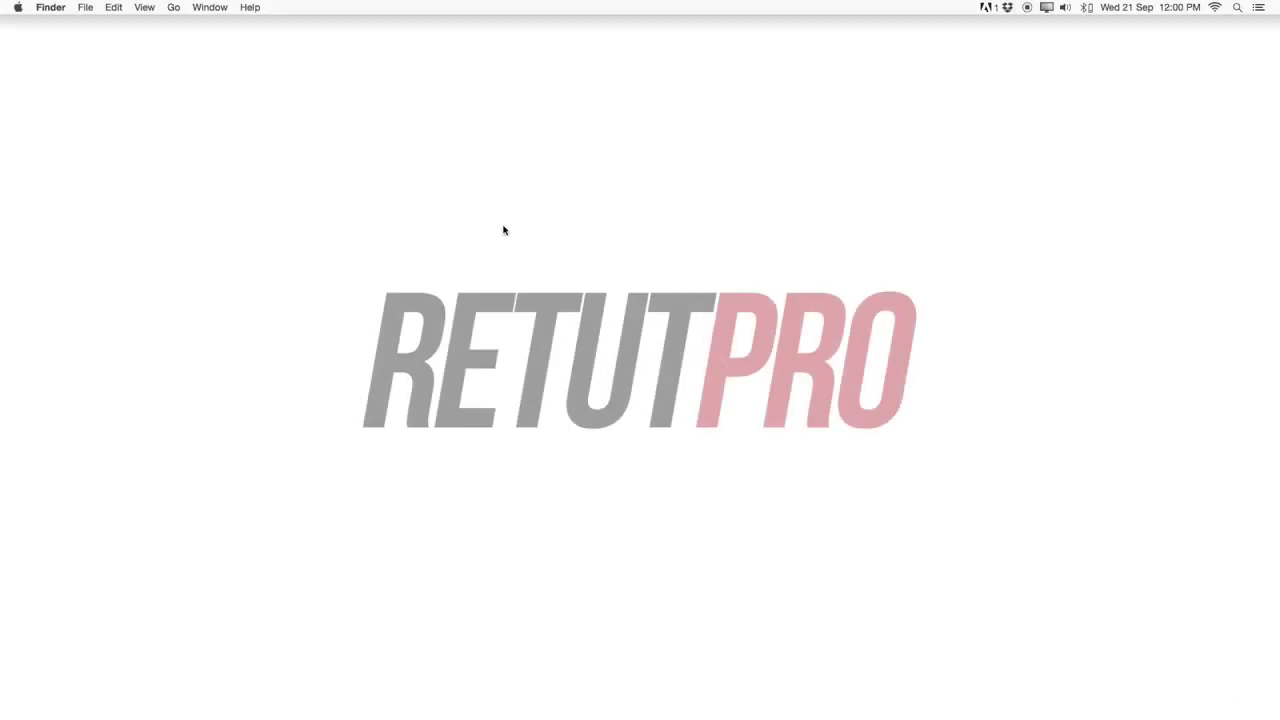
# Step: Switch to System Preferences and open the Wacom Tablet settings
pyautogui.moveTo(700, 716)
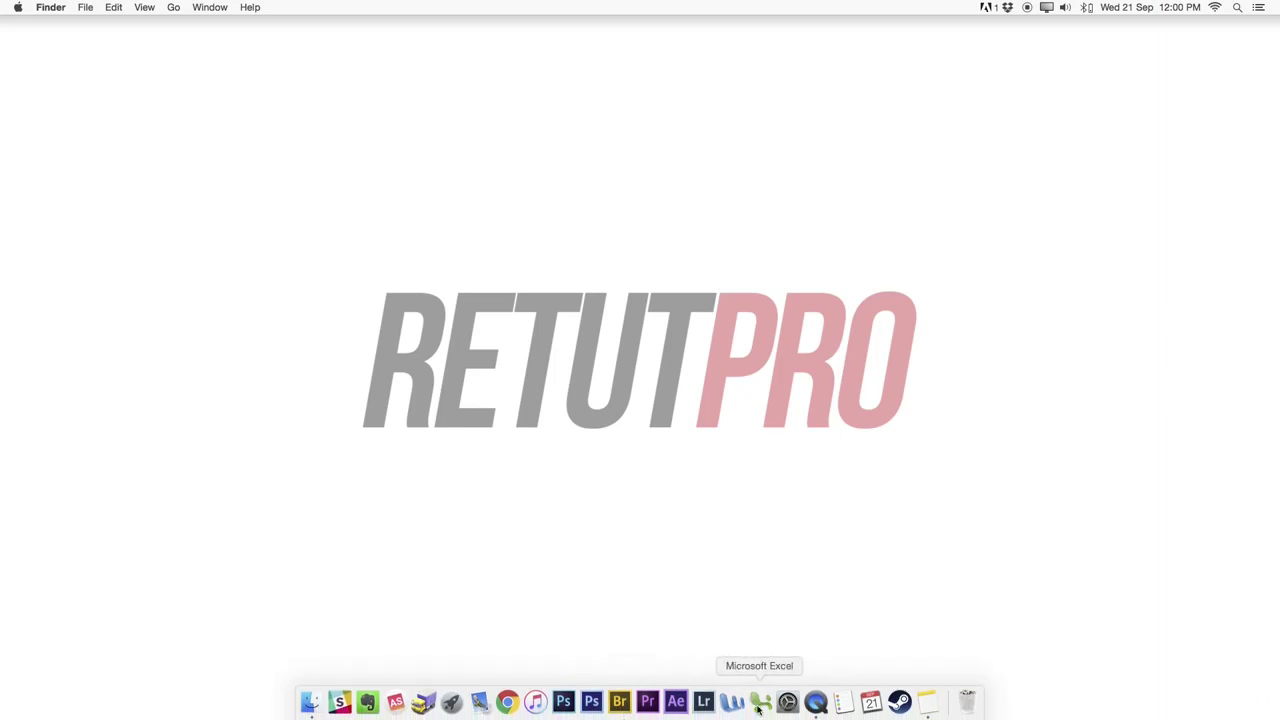
pyautogui.click(789, 703)
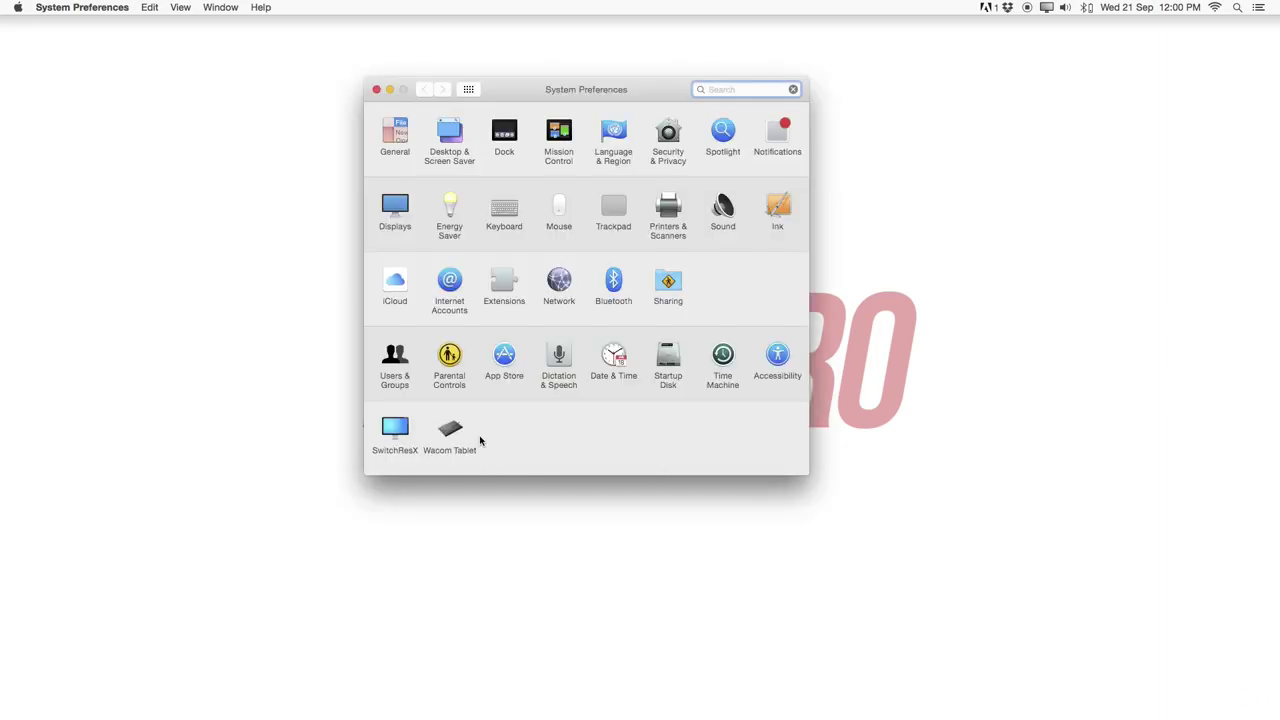
pyautogui.click(447, 431)
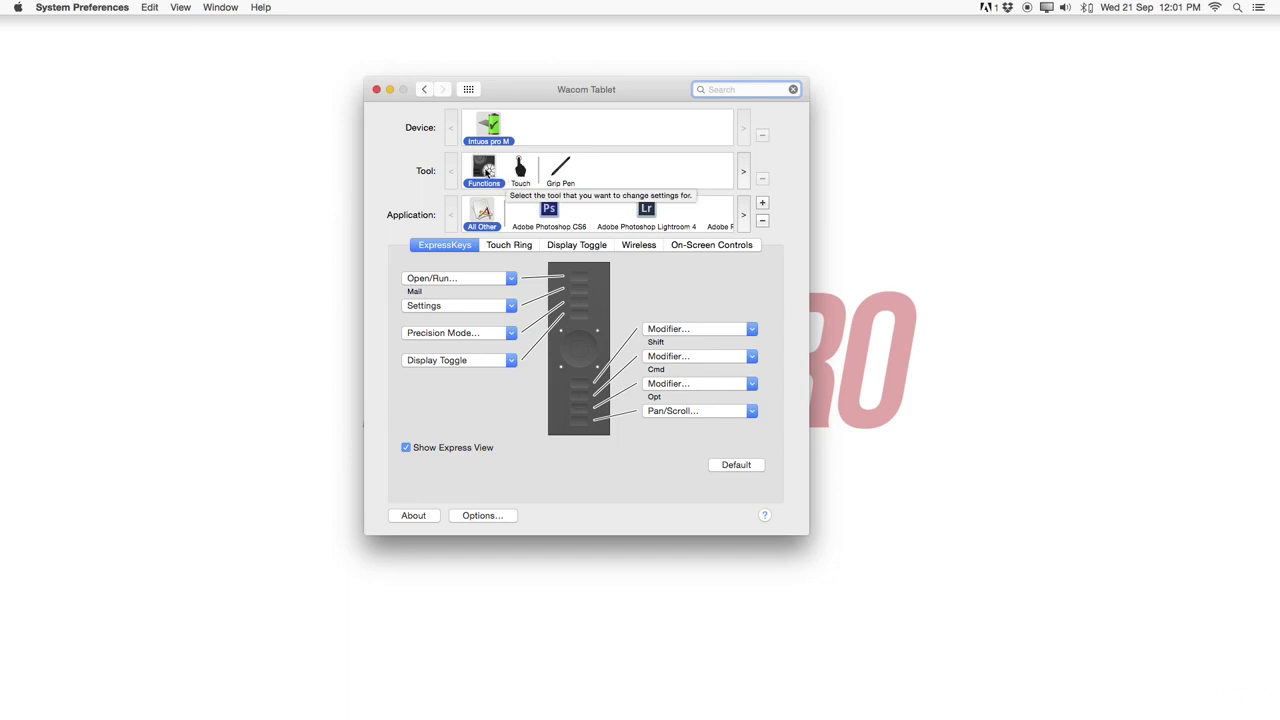
# Step: View the settings for the Touch and Grip Pen tools, and return to the Functions tool
pyautogui.click(520, 170)
pyautogui.click(566, 168)
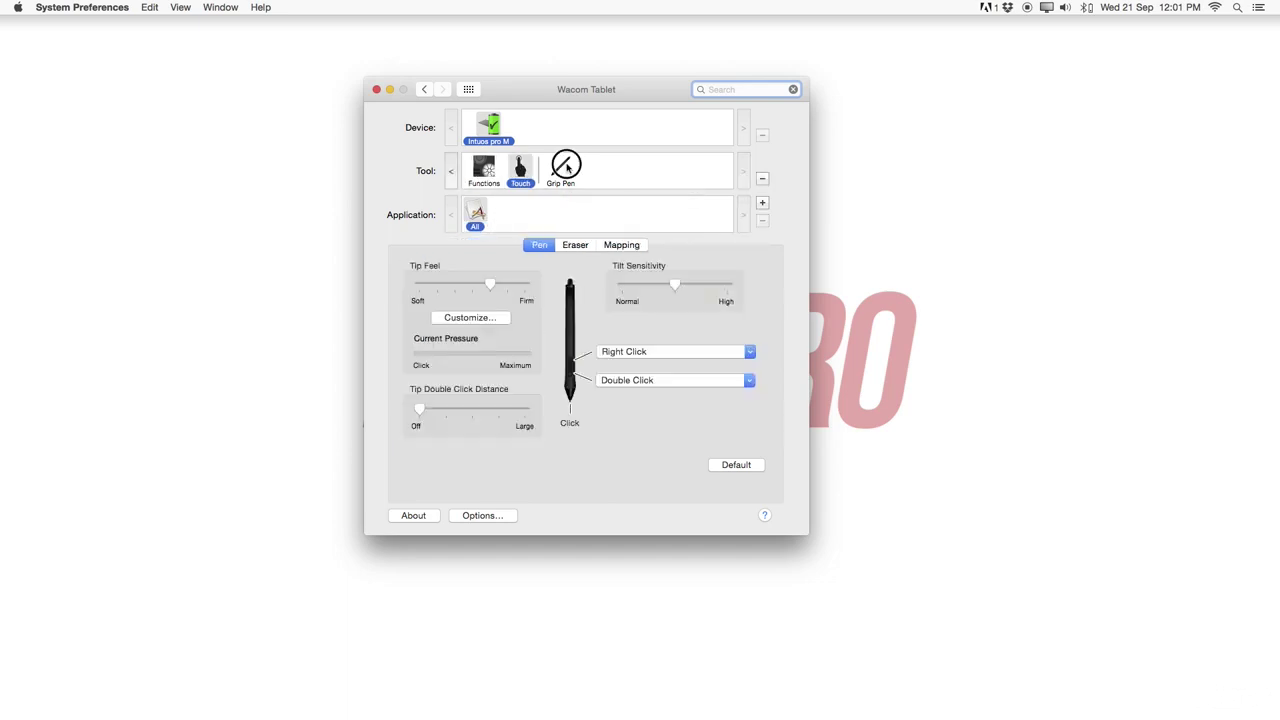
pyautogui.click(492, 170)
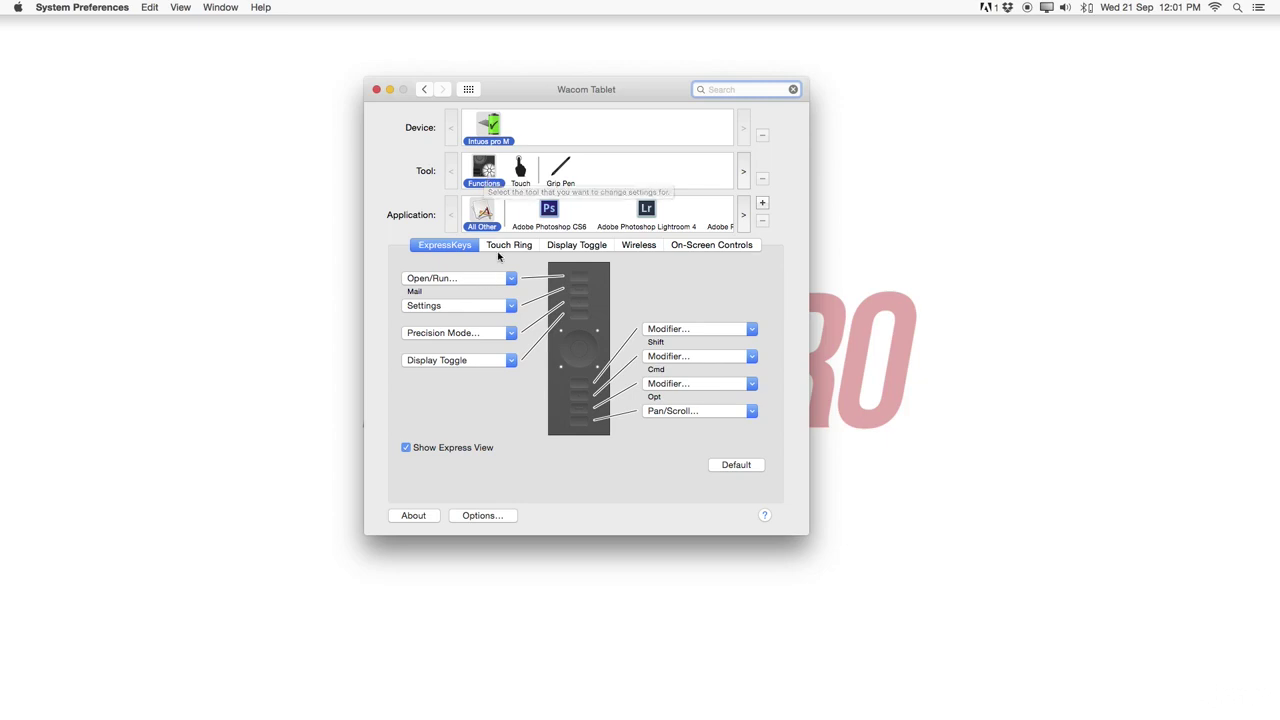
# Step: Compare the function settings for Photoshop CS6, Photoshop Lightroom 4 and Photoshop CC 2015, and return to Adobe Photoshop CS6
pyautogui.click(548, 210)
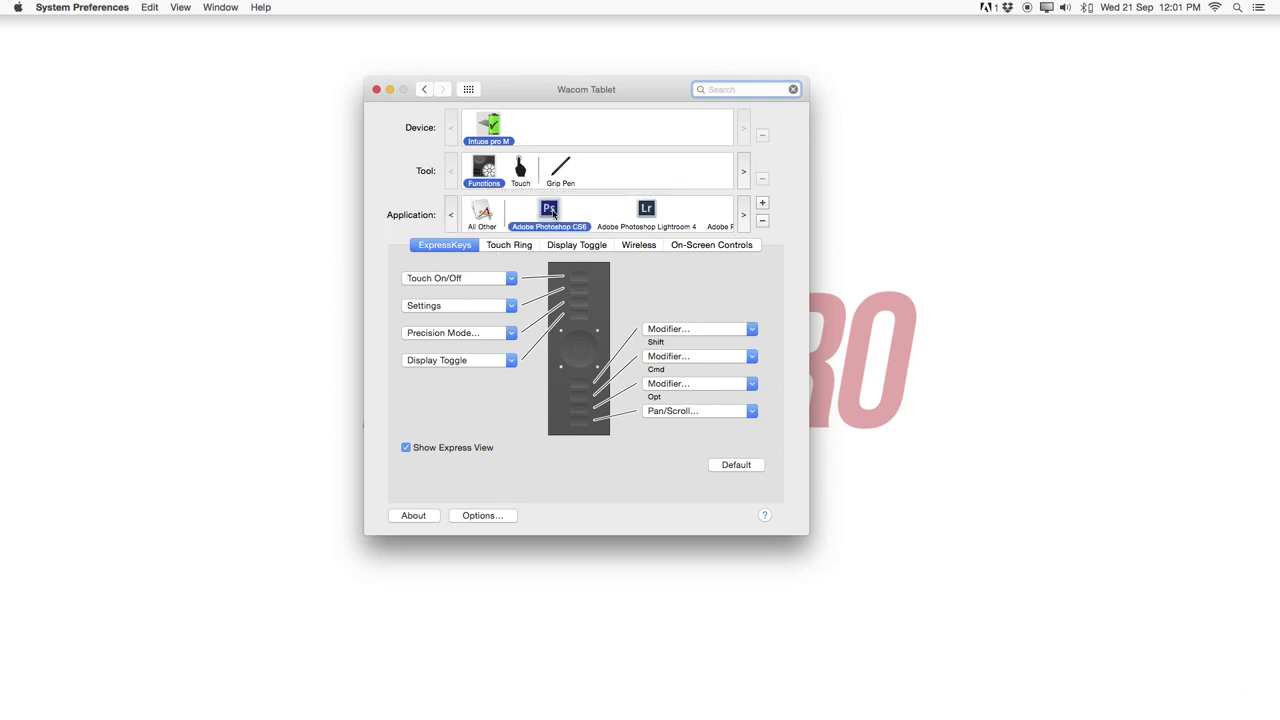
pyautogui.click(668, 214)
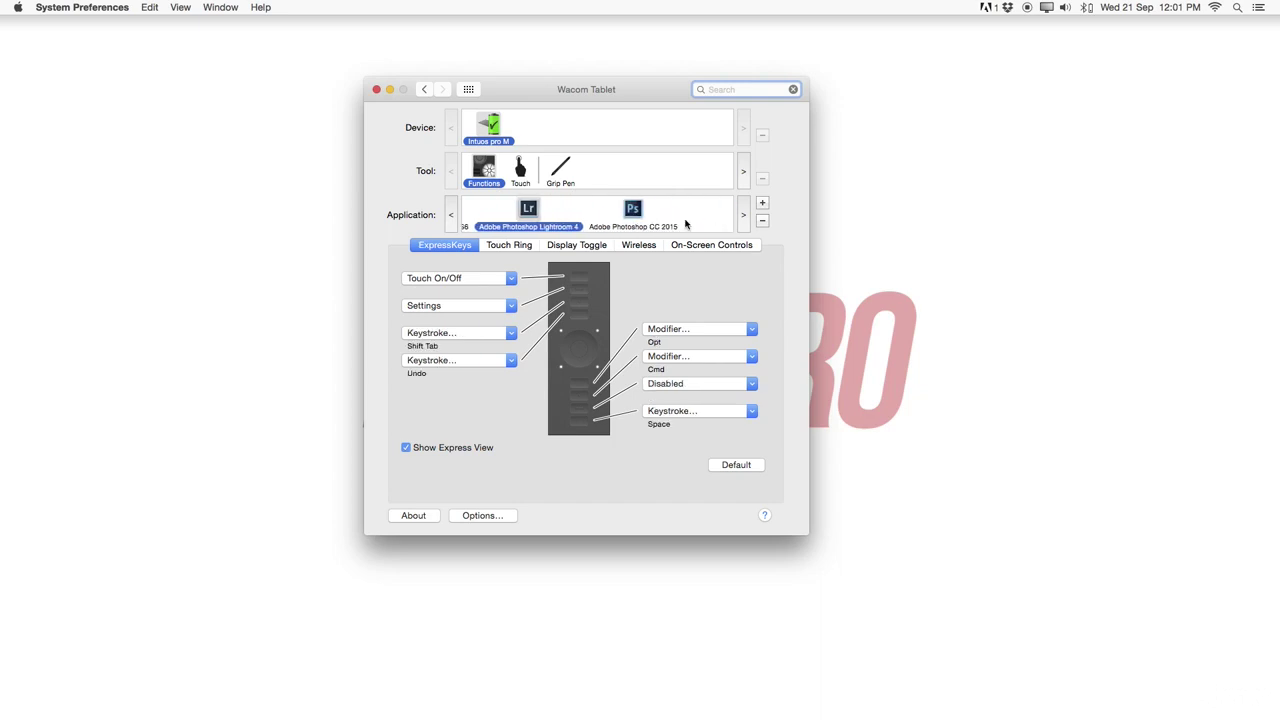
pyautogui.click(678, 210)
pyautogui.hscroll(-2, 666, 210)
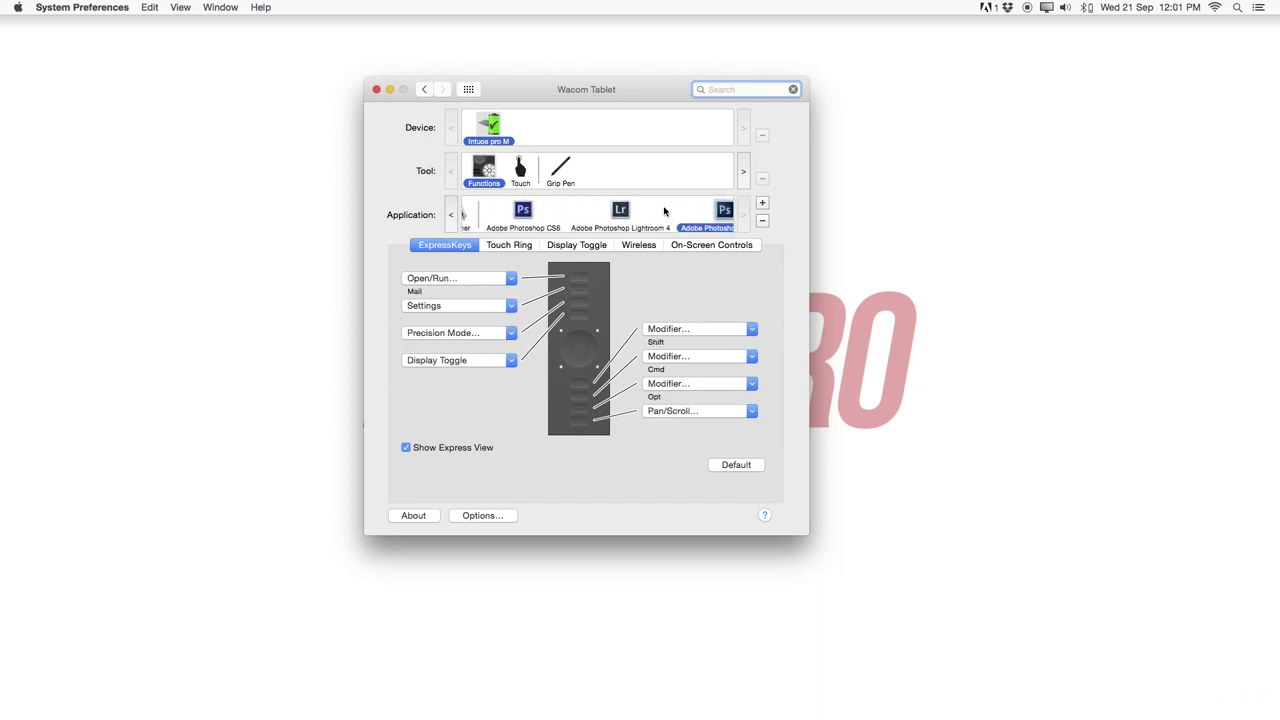
pyautogui.click(548, 210)
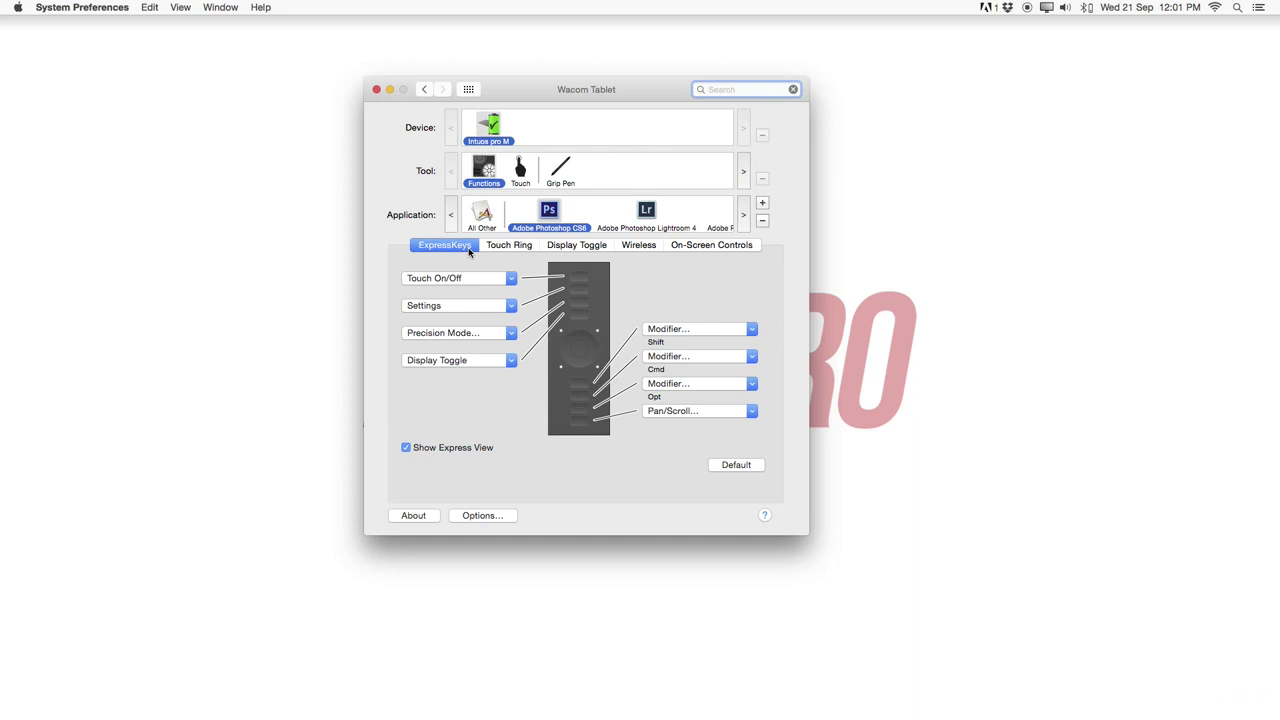
# Step: Examine the actions that can be assigned to the uppermost ExpressKey for Photoshop CS6, and leave its assignment as is
pyautogui.click(421, 247)
pyautogui.click(498, 284)
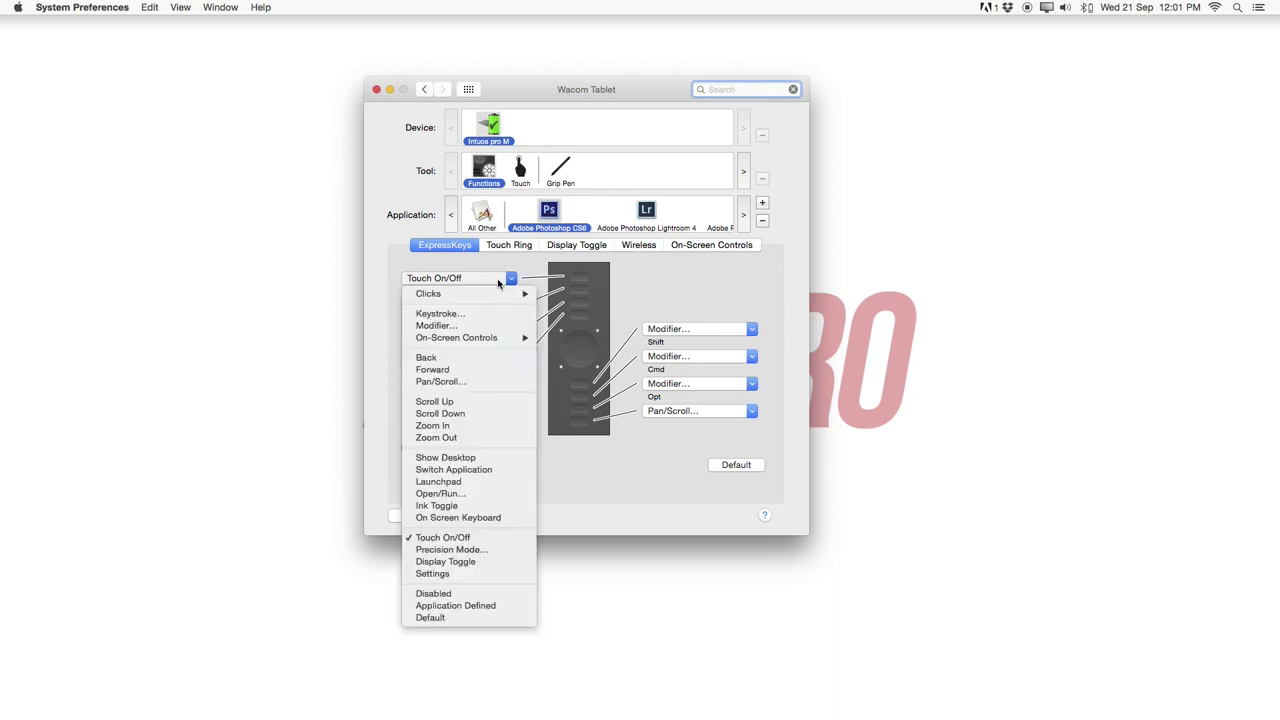
pyautogui.moveTo(493, 297)
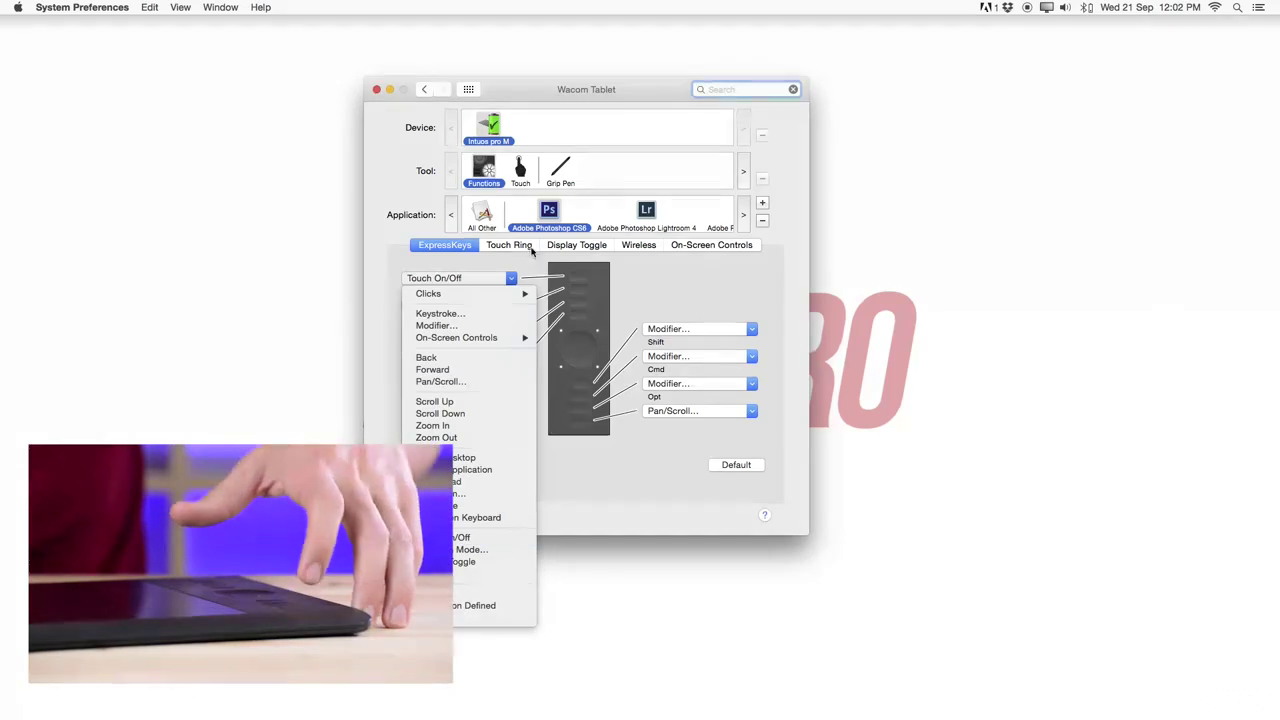
pyautogui.press('Escape')
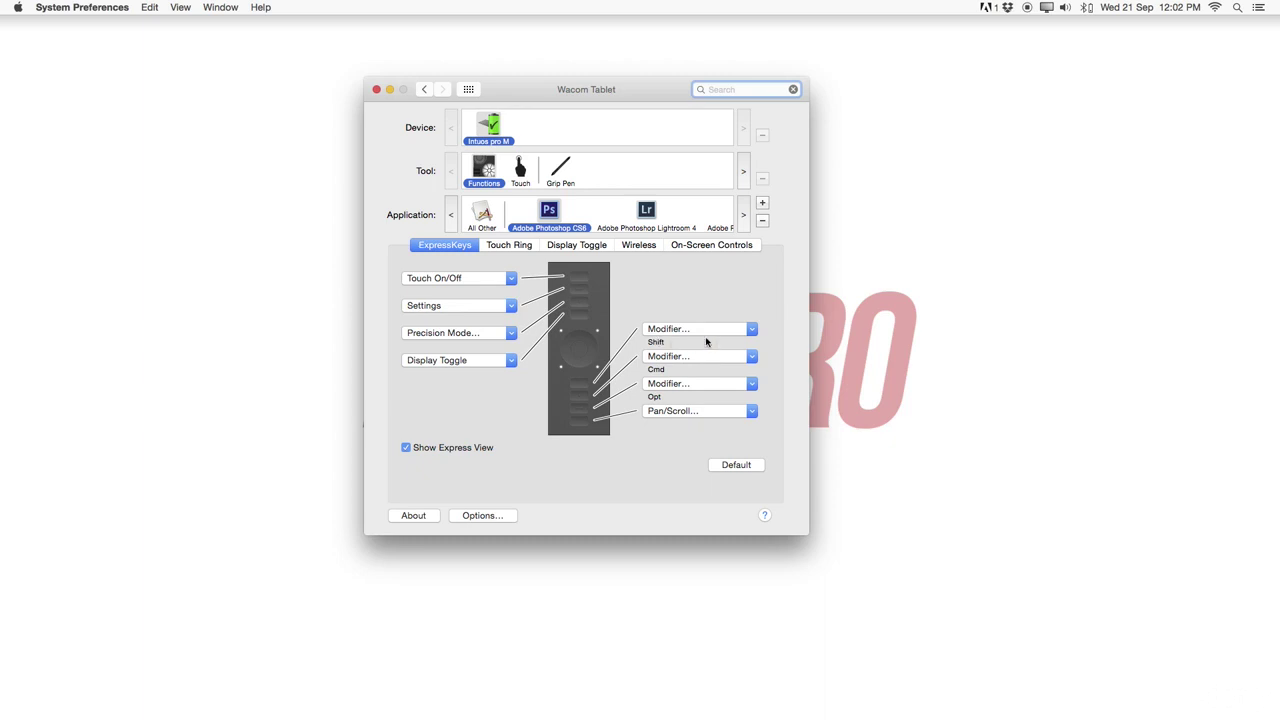
# Step: Review the keys and name of the Touch Ring's Photoshop Brush keystroke assignment, and accept it as is
pyautogui.click(510, 246)
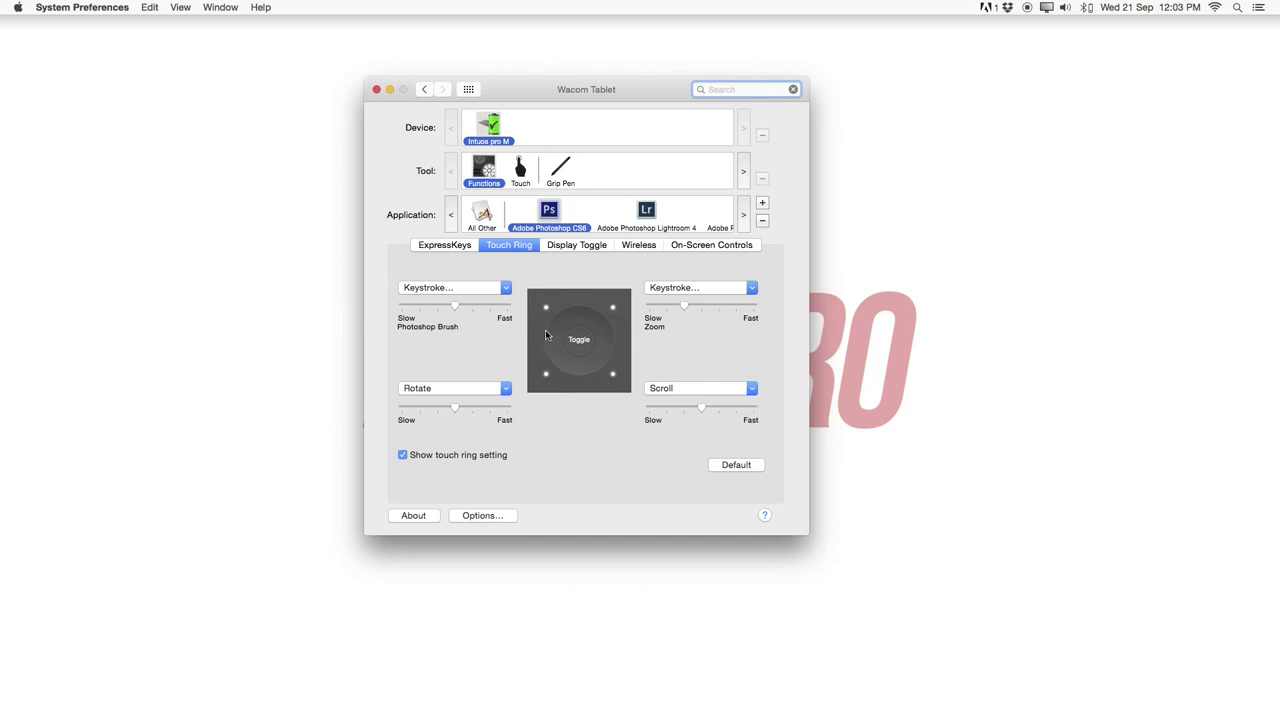
pyautogui.click(478, 290)
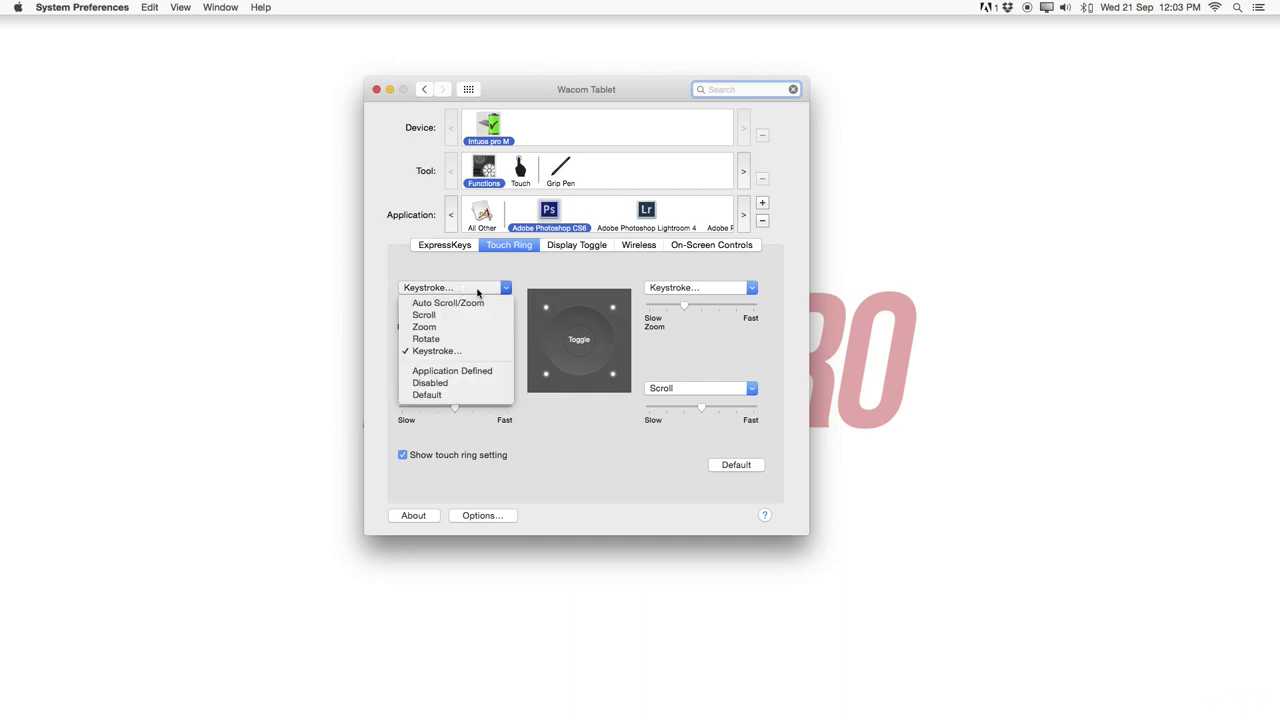
pyautogui.click(477, 351)
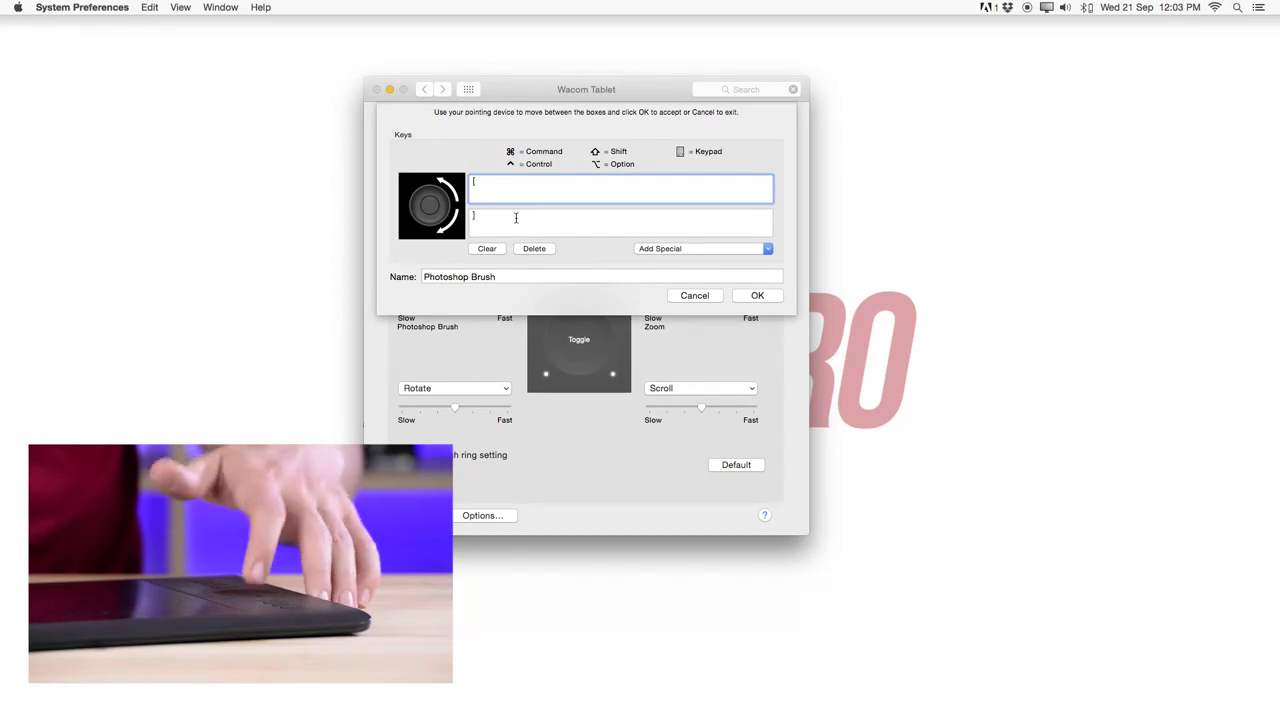
pyautogui.click(494, 187)
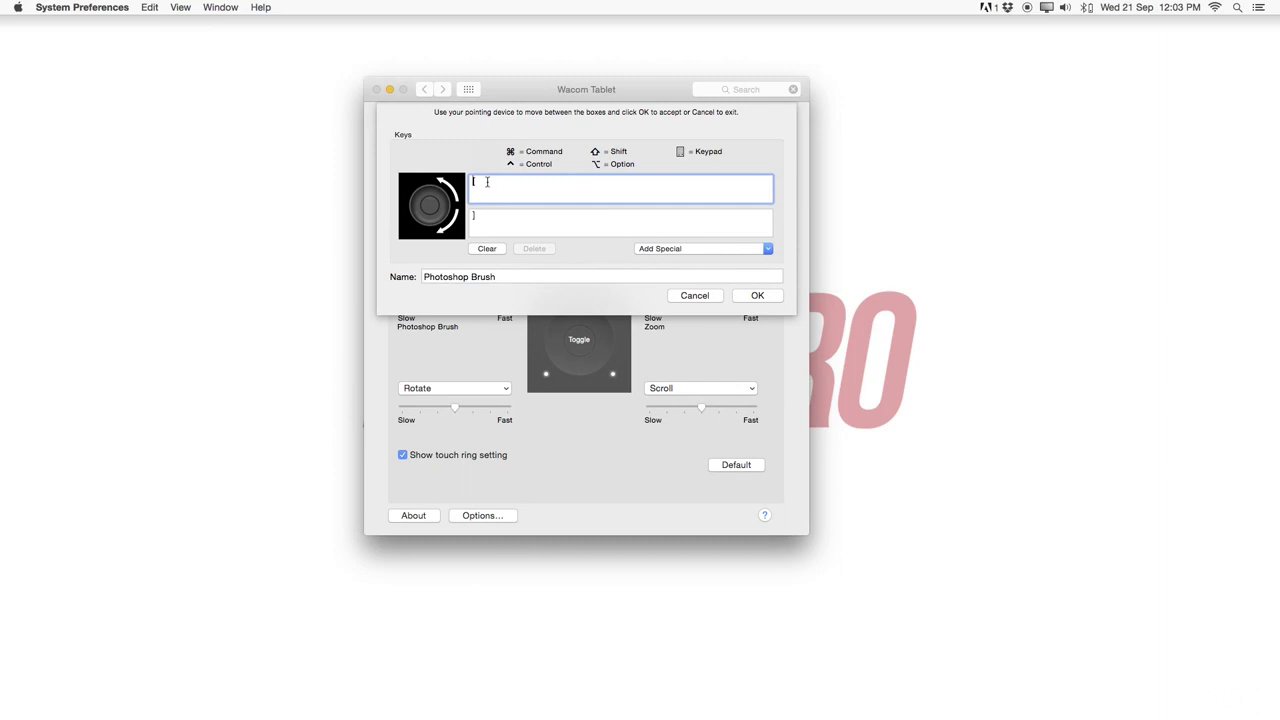
pyautogui.tripleClick(529, 272)
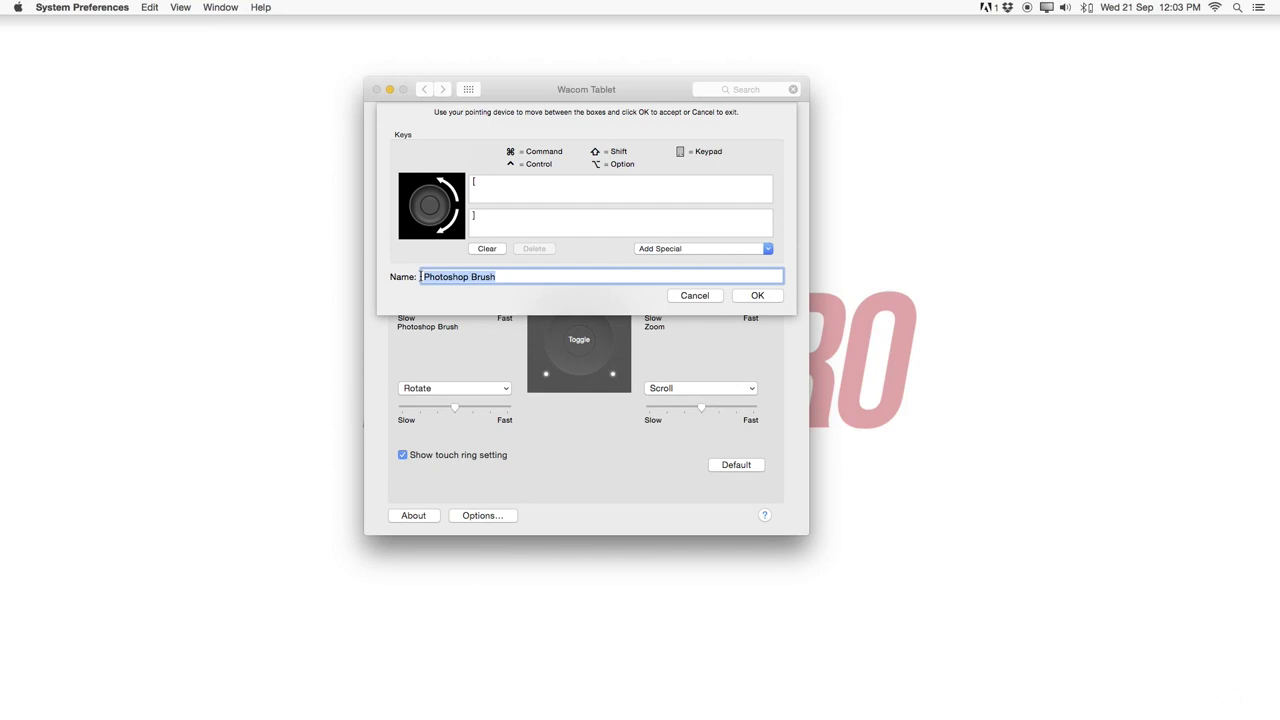
pyautogui.click(757, 295)
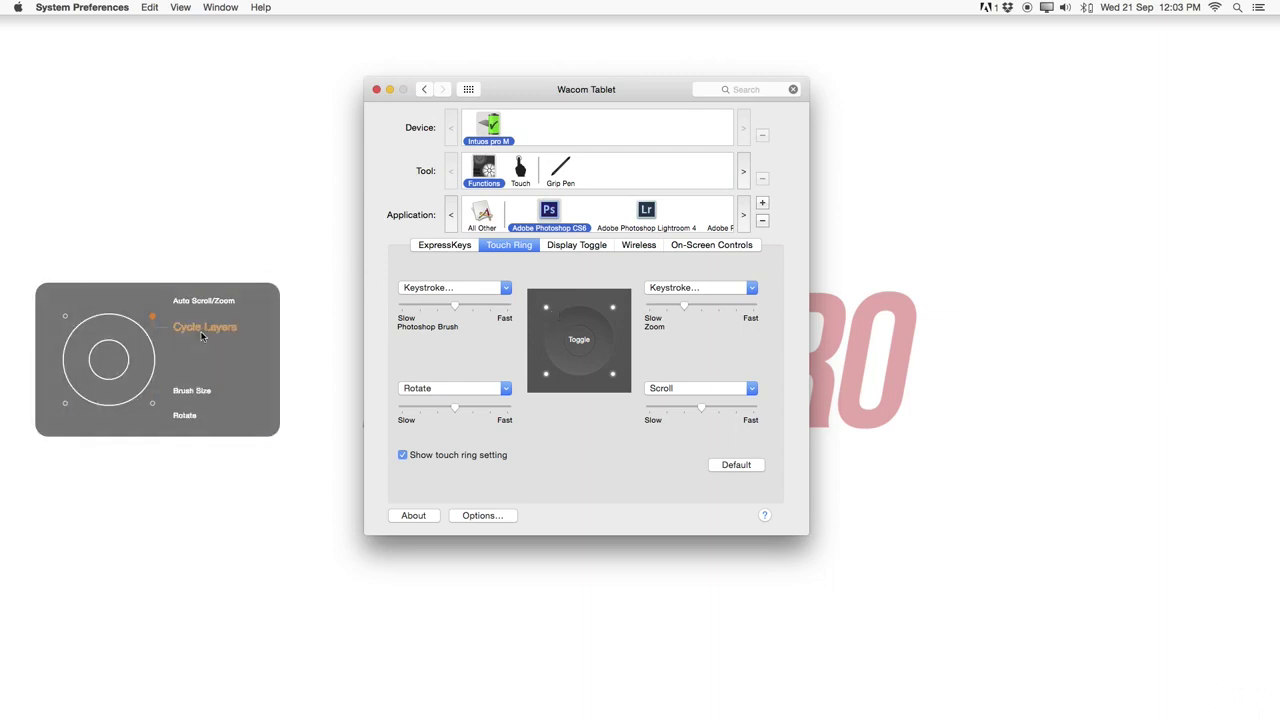
# Step: Review the Touch Ring's Zoom keystroke assignment and cancel out of it without editing
pyautogui.click(692, 290)
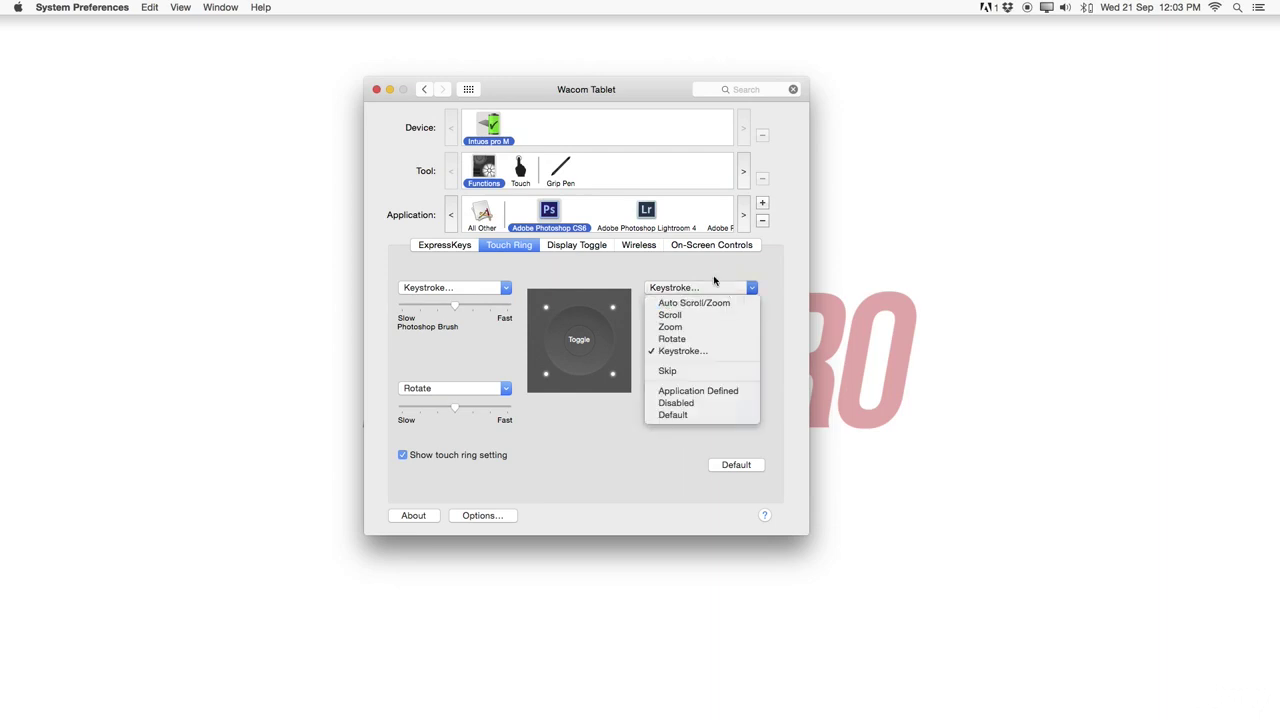
pyautogui.click(732, 279)
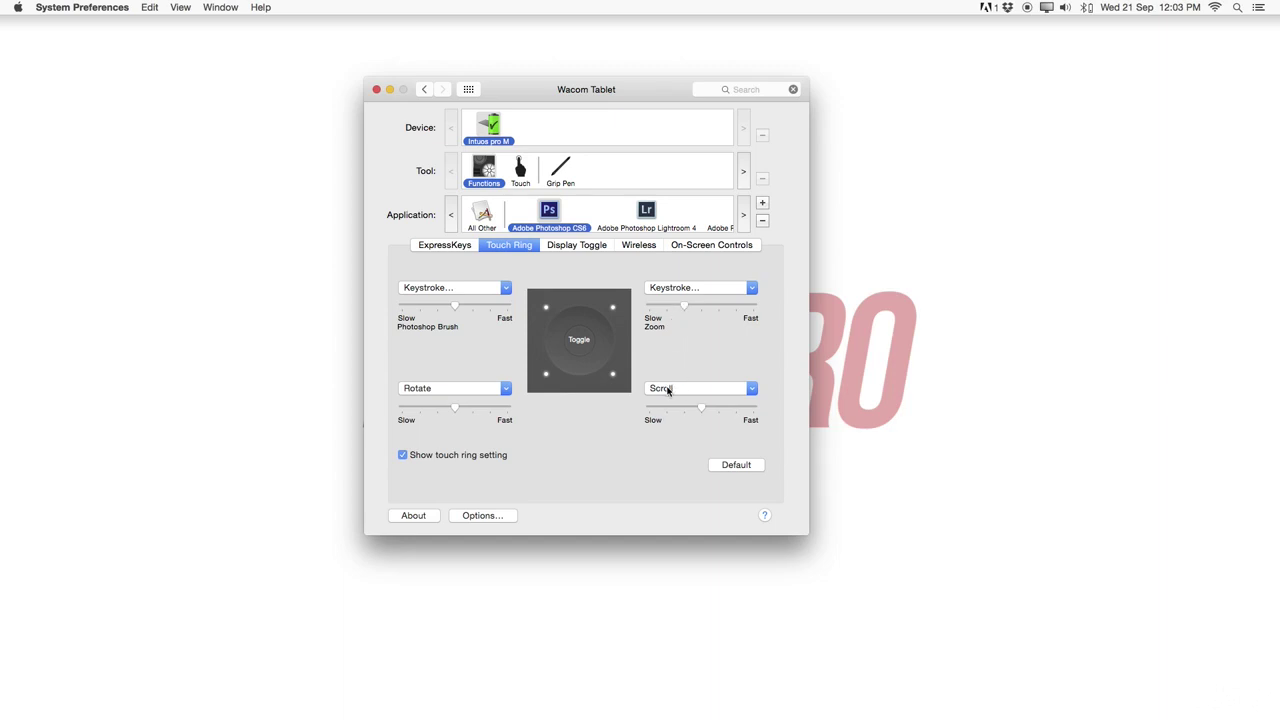
pyautogui.click(670, 288)
pyautogui.click(663, 349)
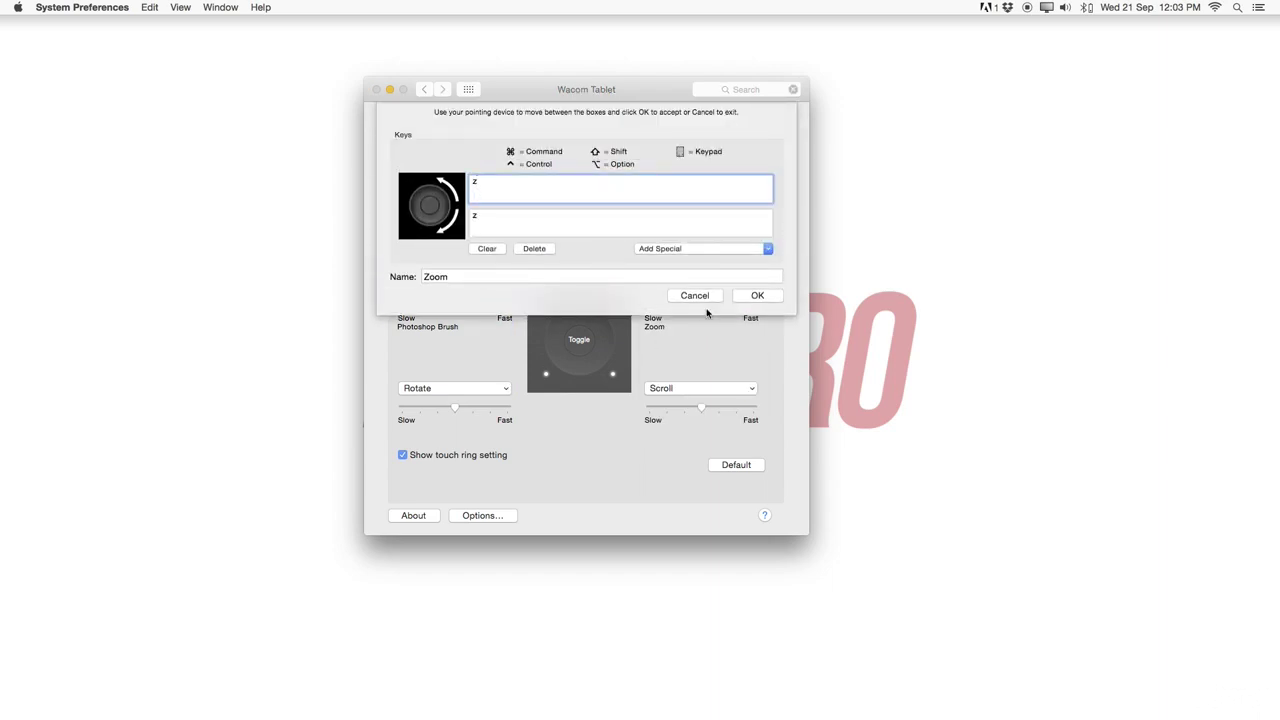
pyautogui.click(695, 296)
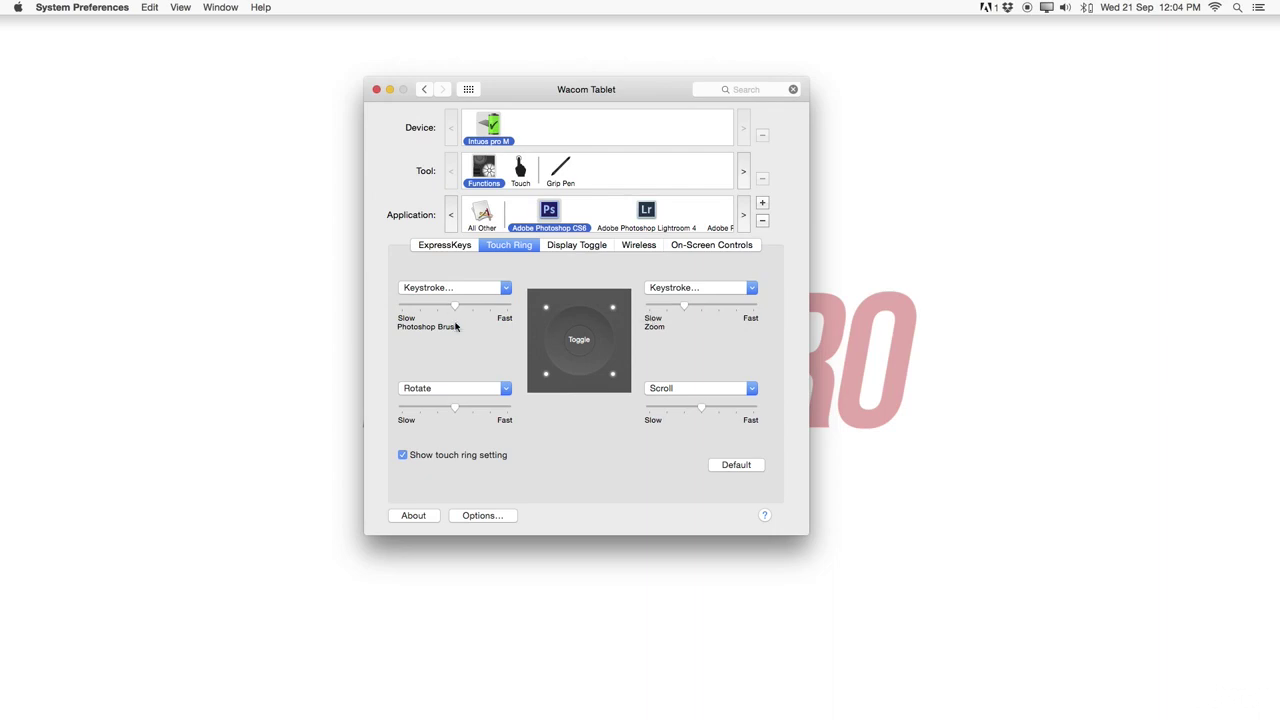
# Step: Examine the function choices for the Touch Ring's Rotate and Scroll positions, keeping both assignments
pyautogui.click(505, 390)
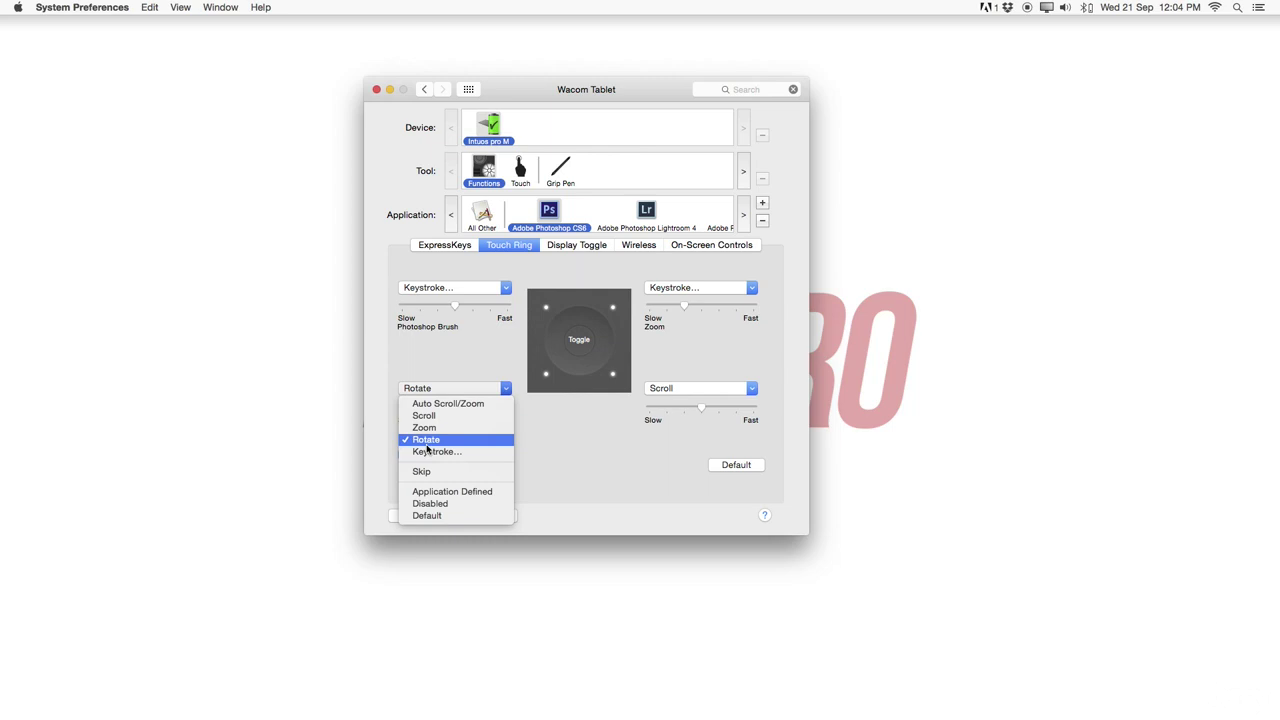
pyautogui.click(636, 340)
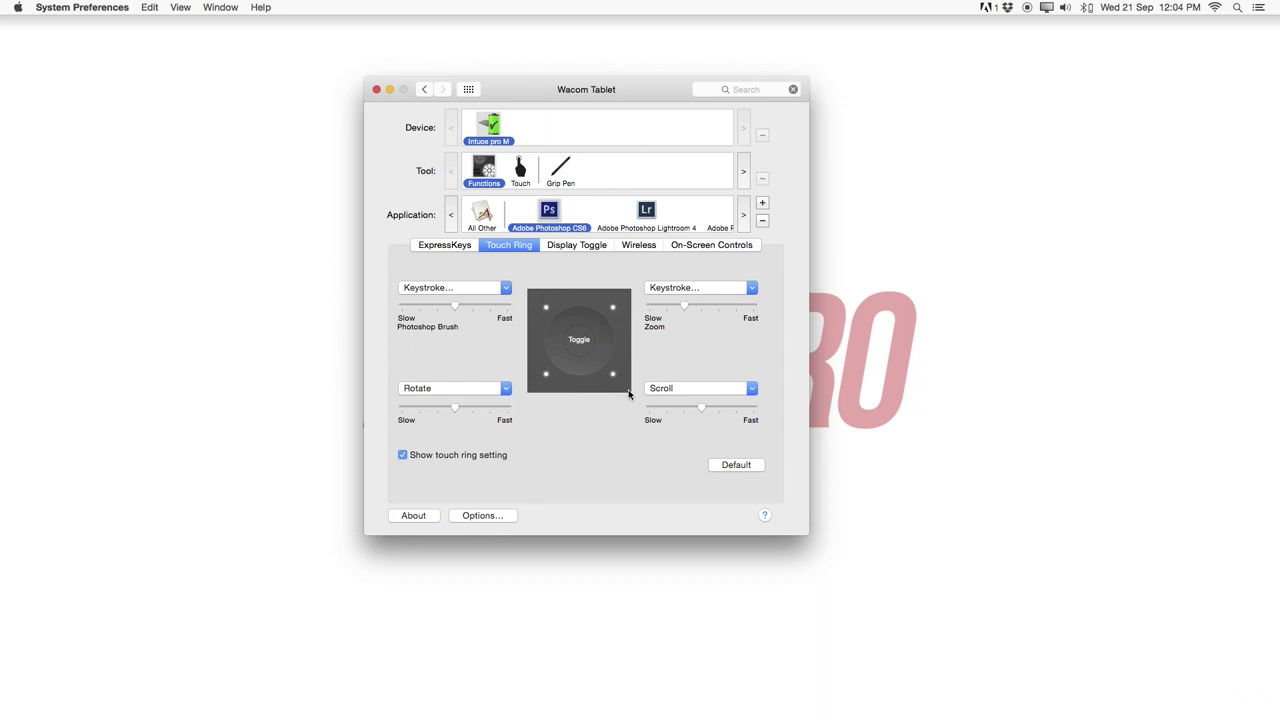
pyautogui.click(665, 390)
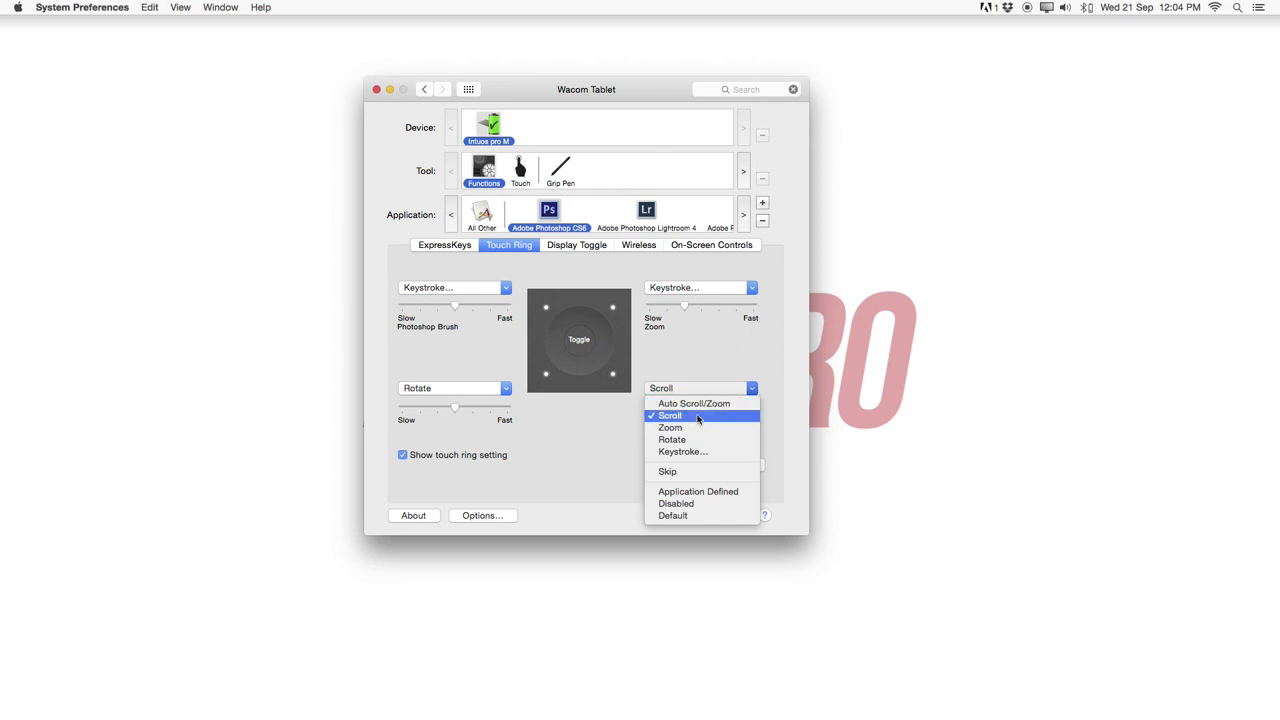
pyautogui.click(700, 357)
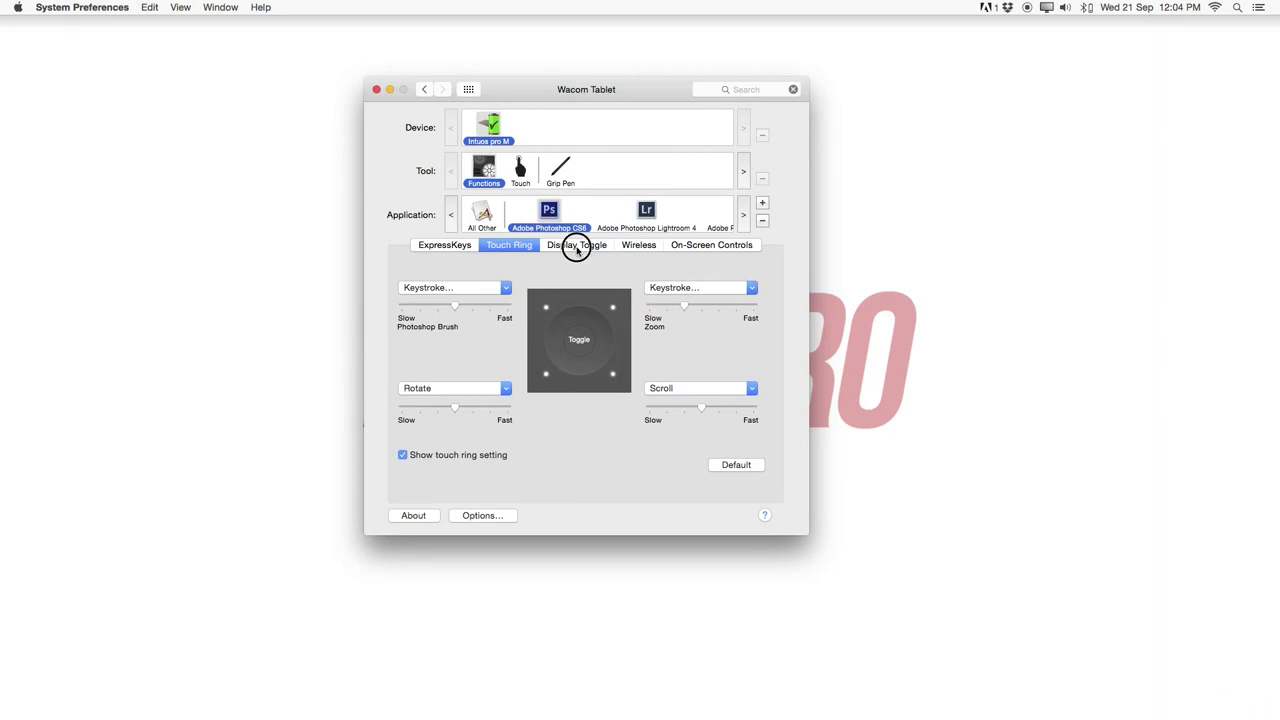
# Step: Review the Display Toggle, Wireless and On-Screen Controls settings, and return to the ExpressKeys settings
pyautogui.click(576, 250)
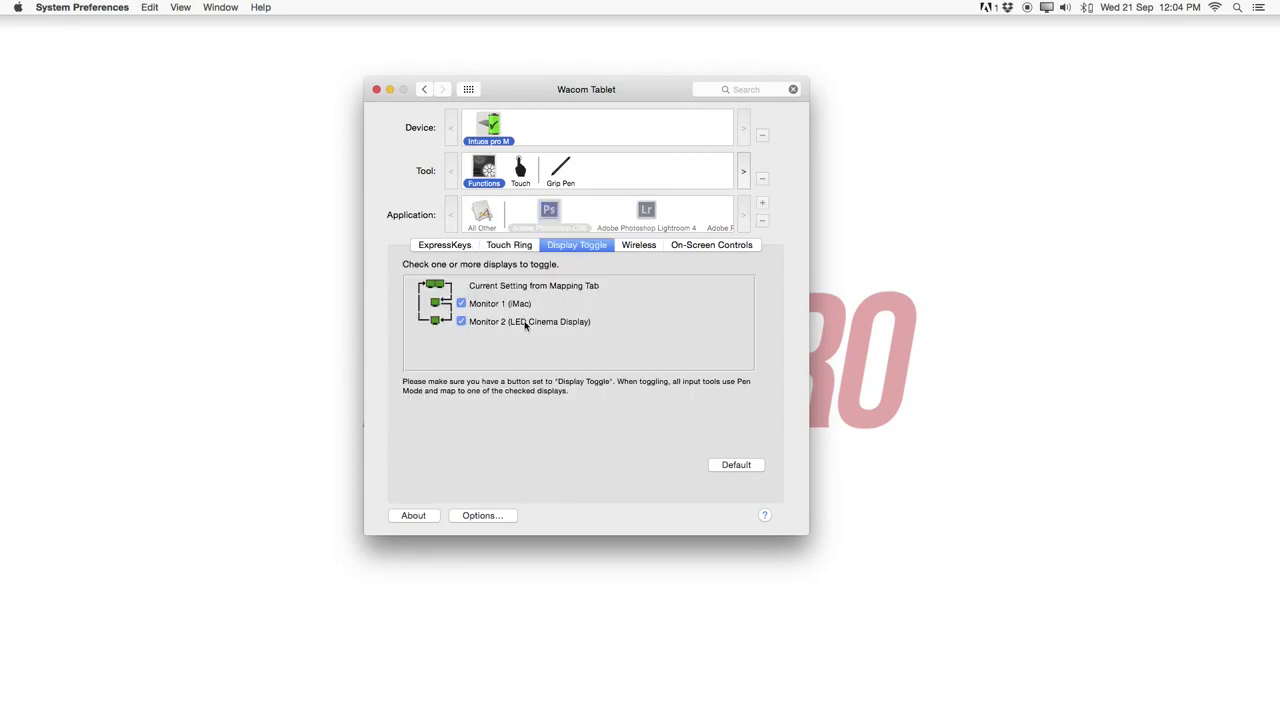
pyautogui.click(638, 249)
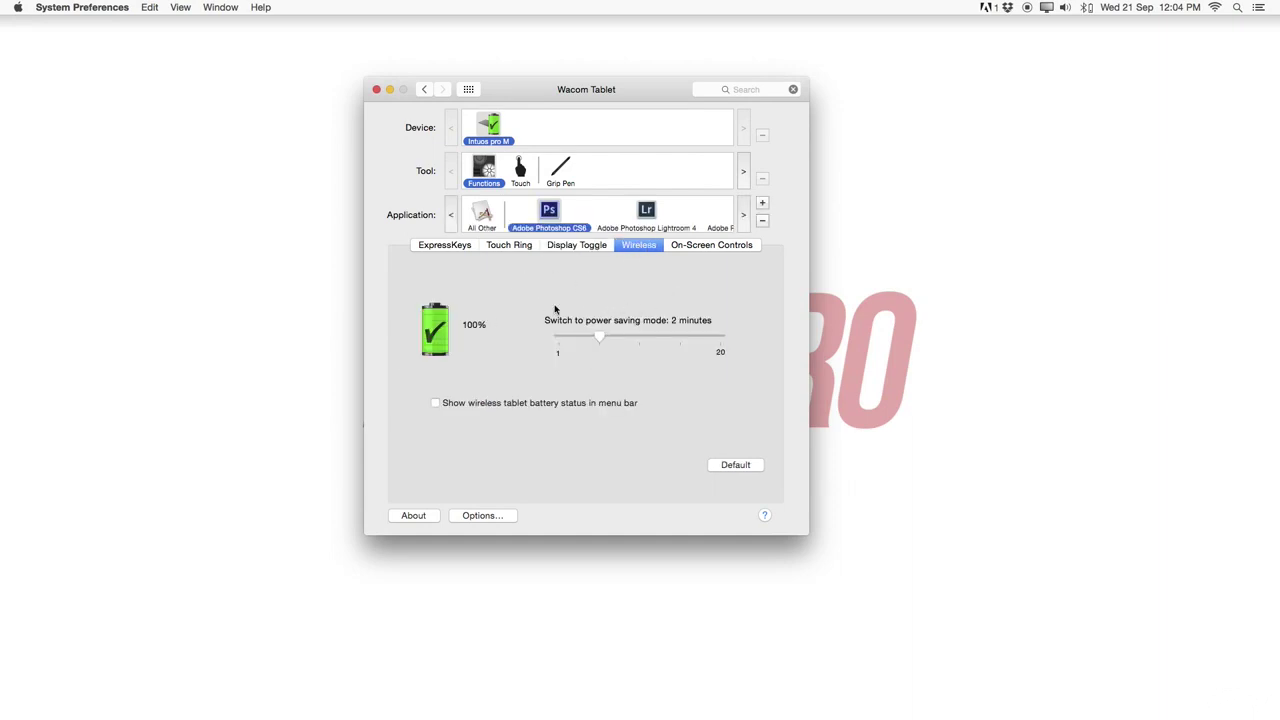
pyautogui.click(692, 246)
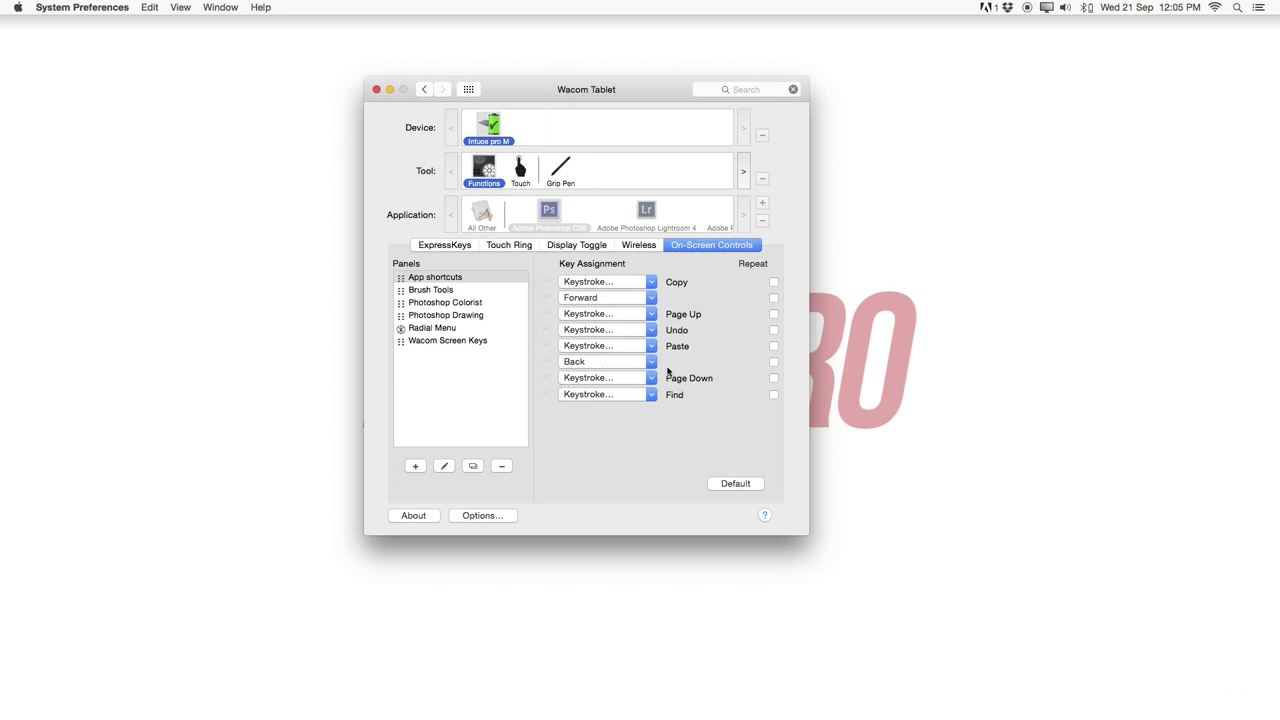
pyautogui.click(451, 246)
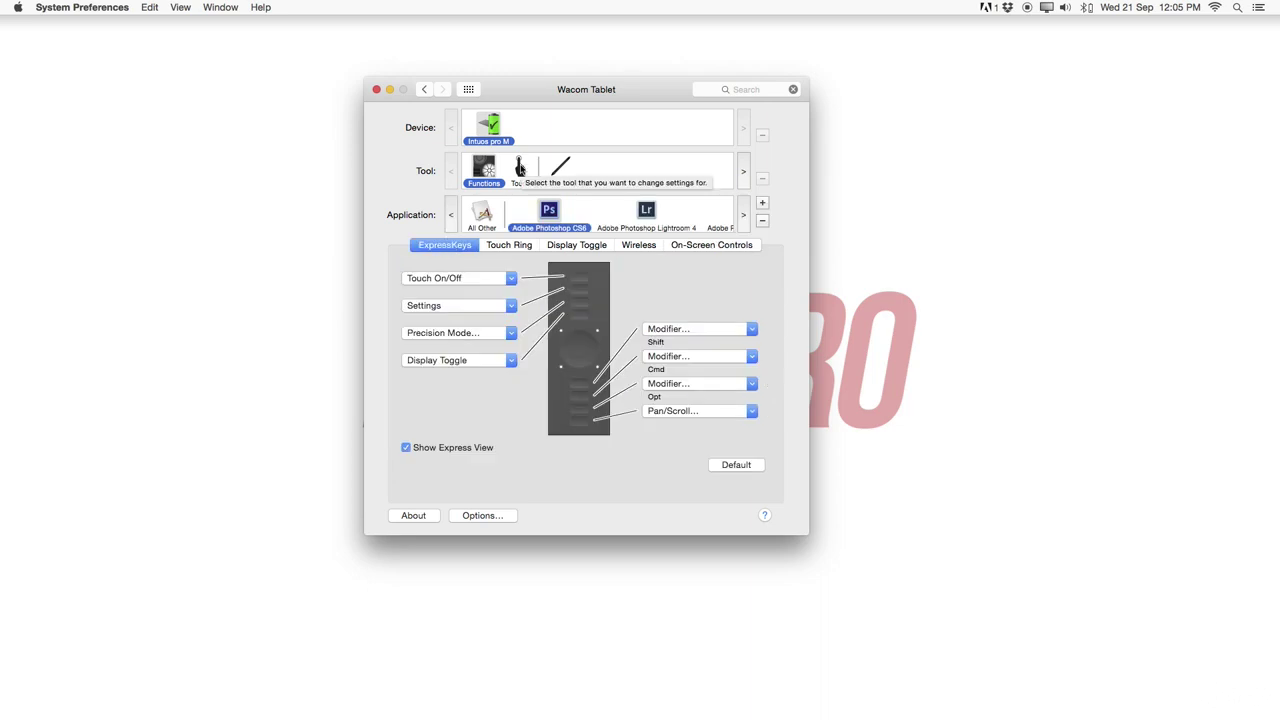
# Step: Enable touch input for the Touch tool
pyautogui.click(520, 169)
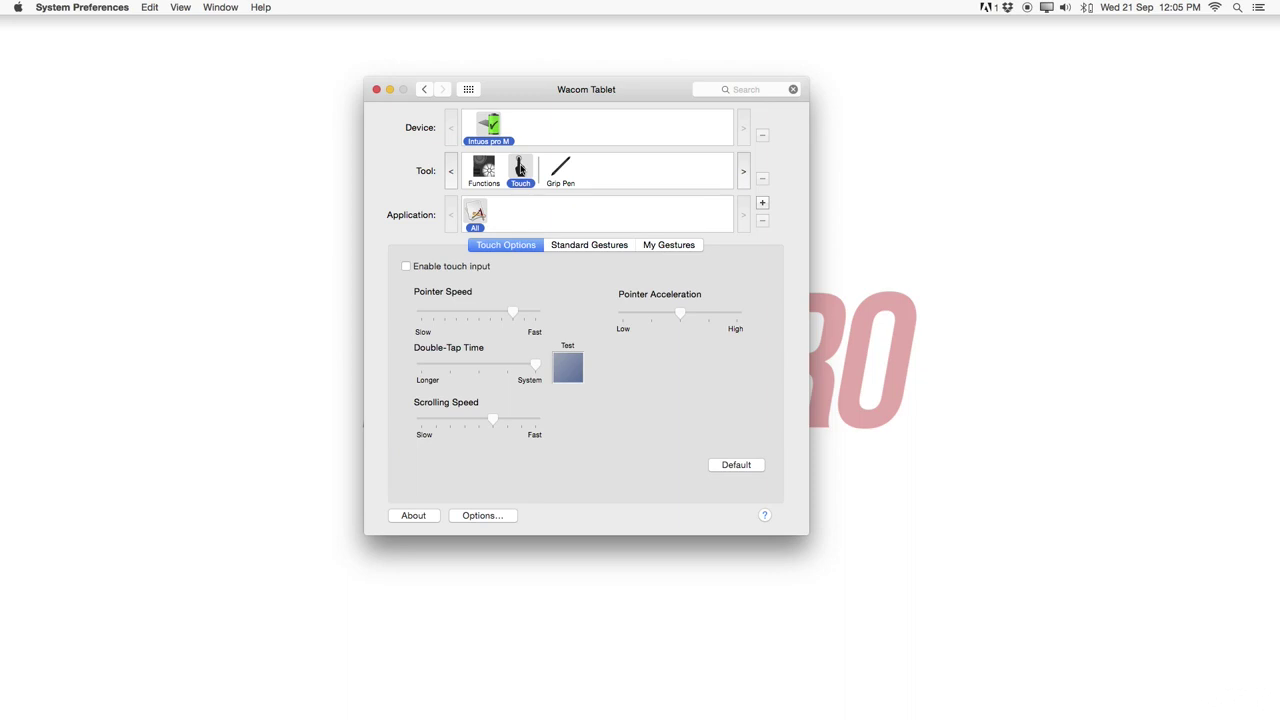
pyautogui.click(414, 265)
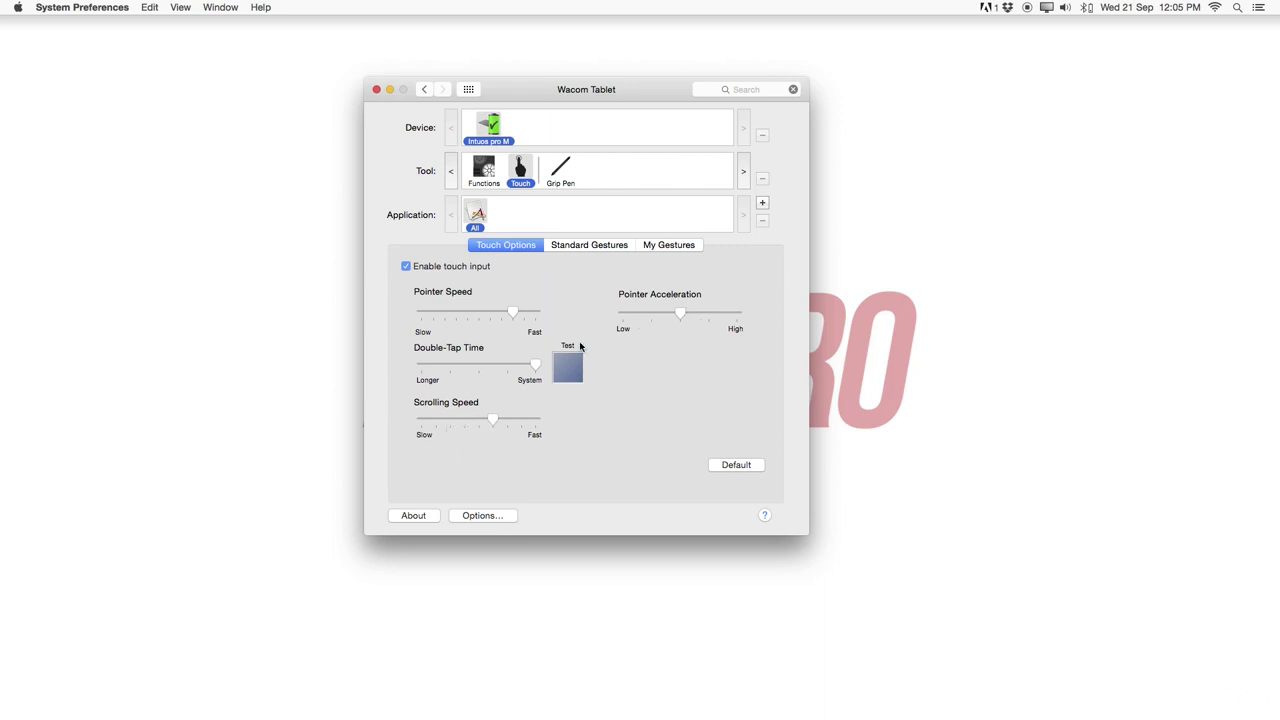
# Step: Review the Touch tool's standard gestures and custom My Gestures settings, and return to Touch Options
pyautogui.click(566, 246)
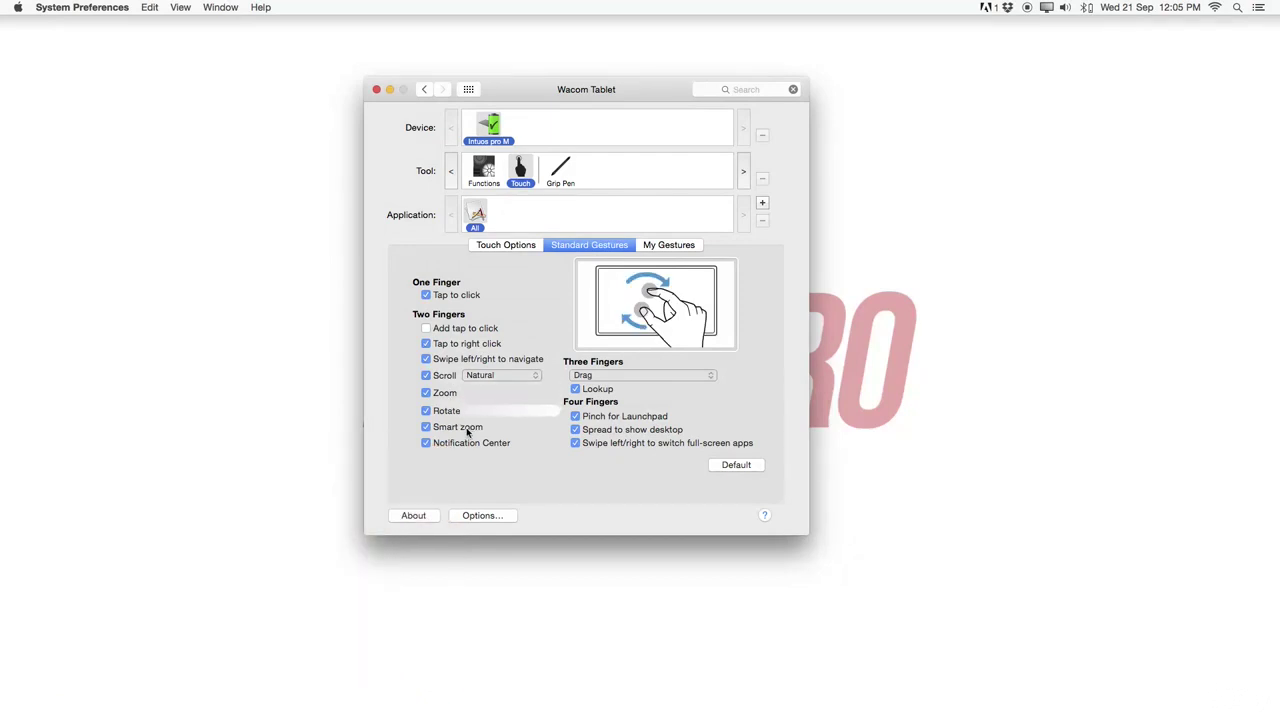
pyautogui.click(672, 248)
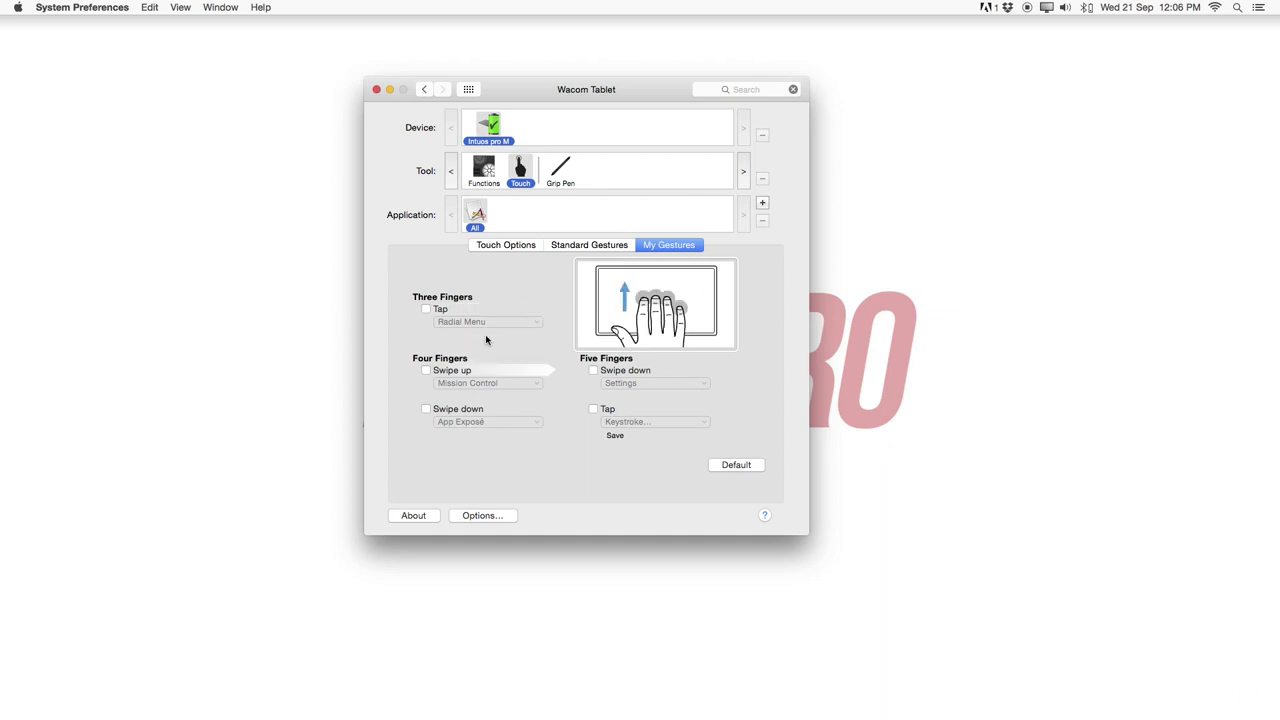
pyautogui.click(504, 248)
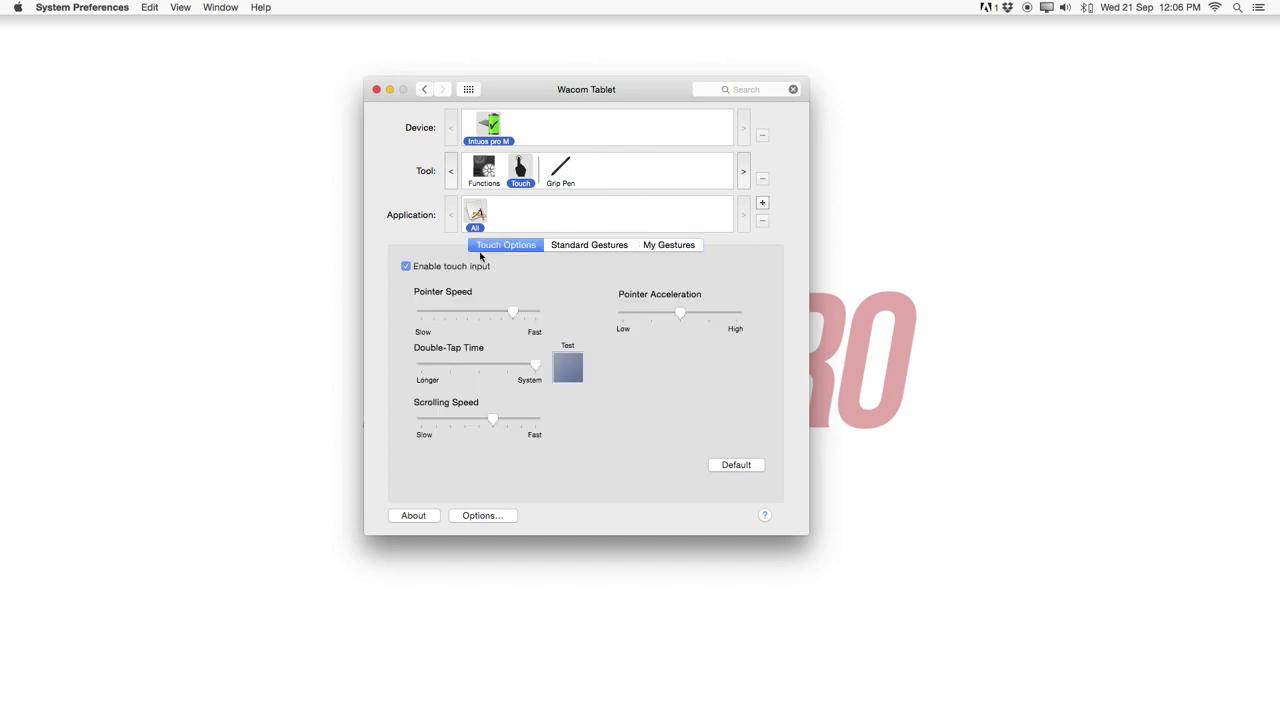
# Step: Disable touch input for the Touch tool and switch to the Grip Pen's settings
pyautogui.click(406, 267)
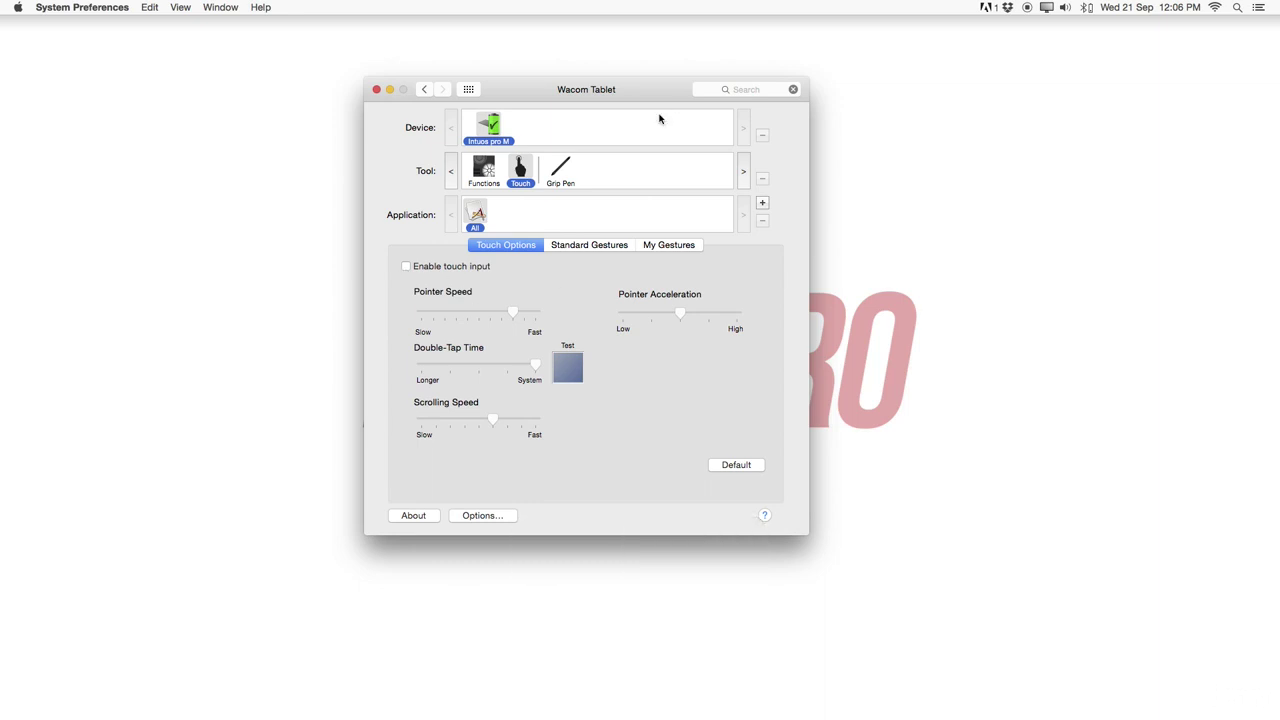
pyautogui.click(563, 171)
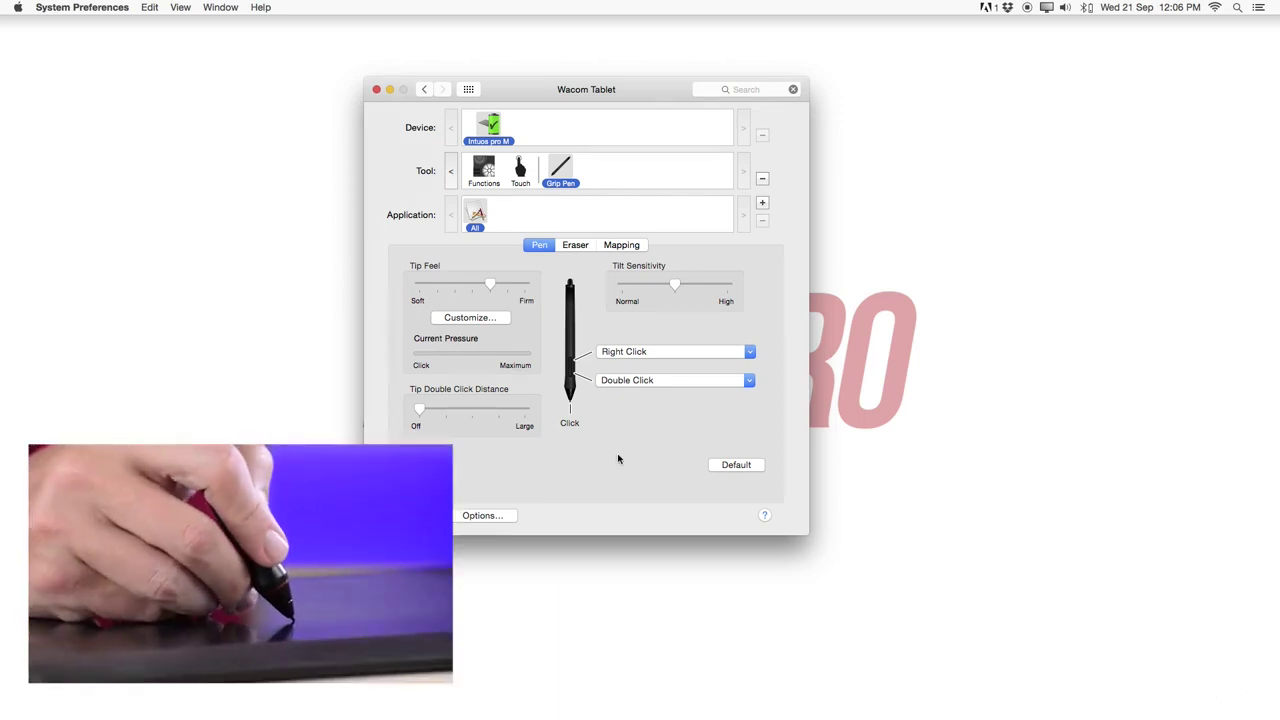
# Step: Test the Grip Pen tip's pressure response and check its Tip Feel setting
pyautogui.click(612, 462)
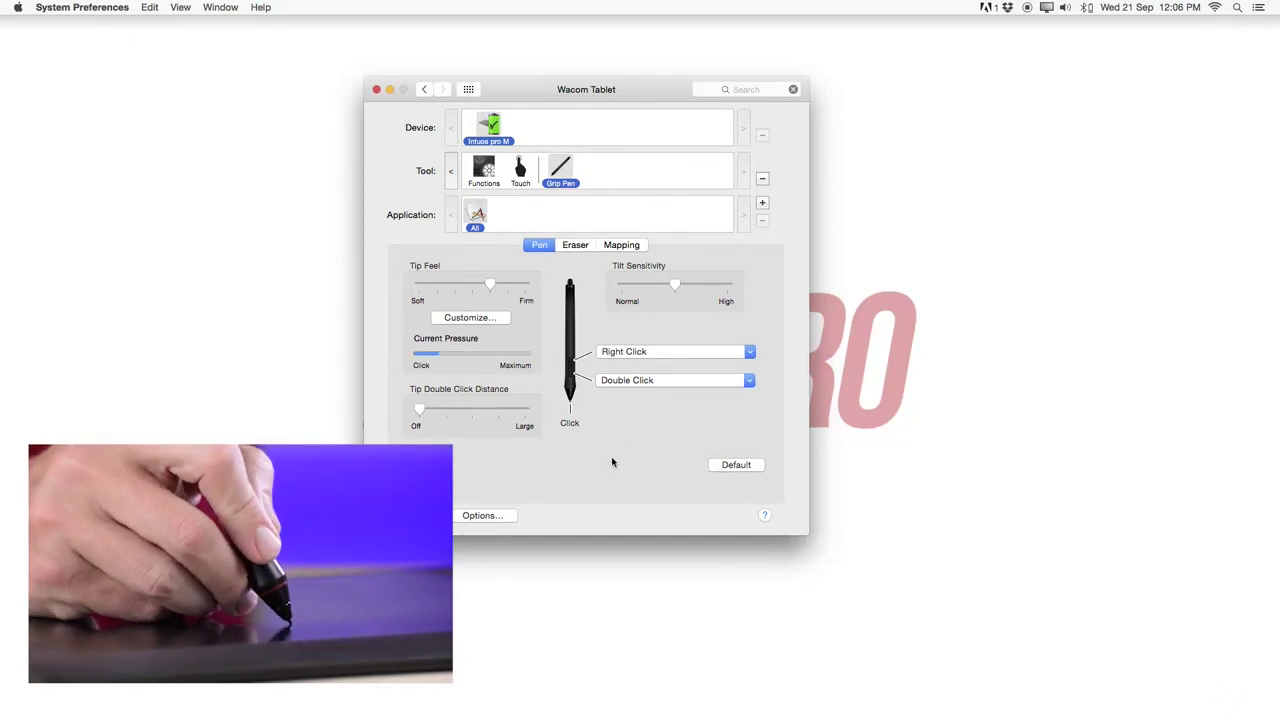
pyautogui.click(607, 458)
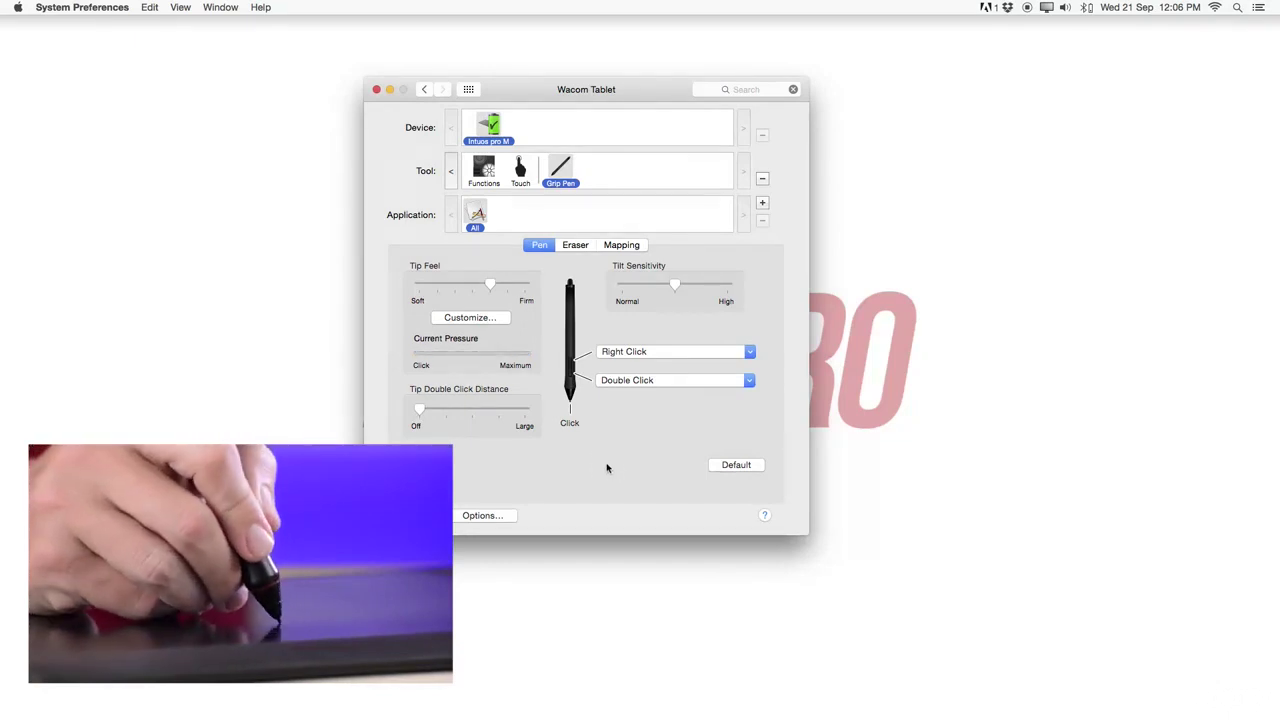
pyautogui.click(599, 483)
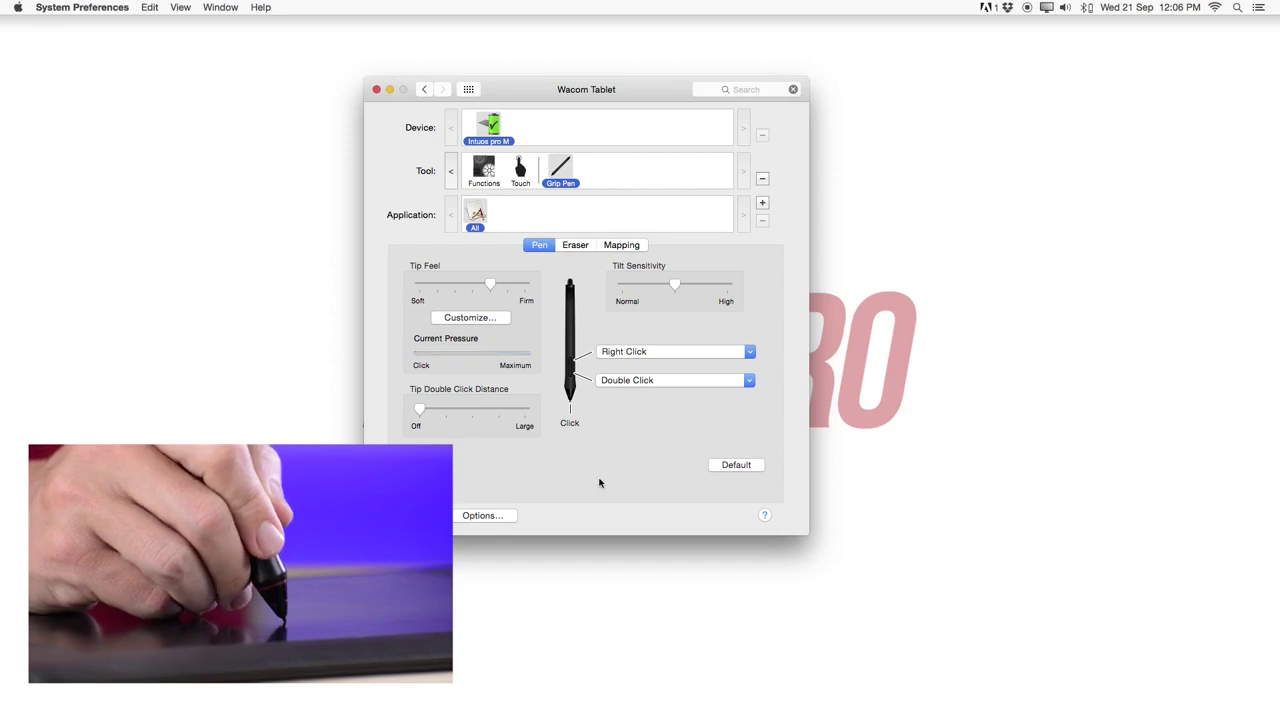
pyautogui.click(597, 476)
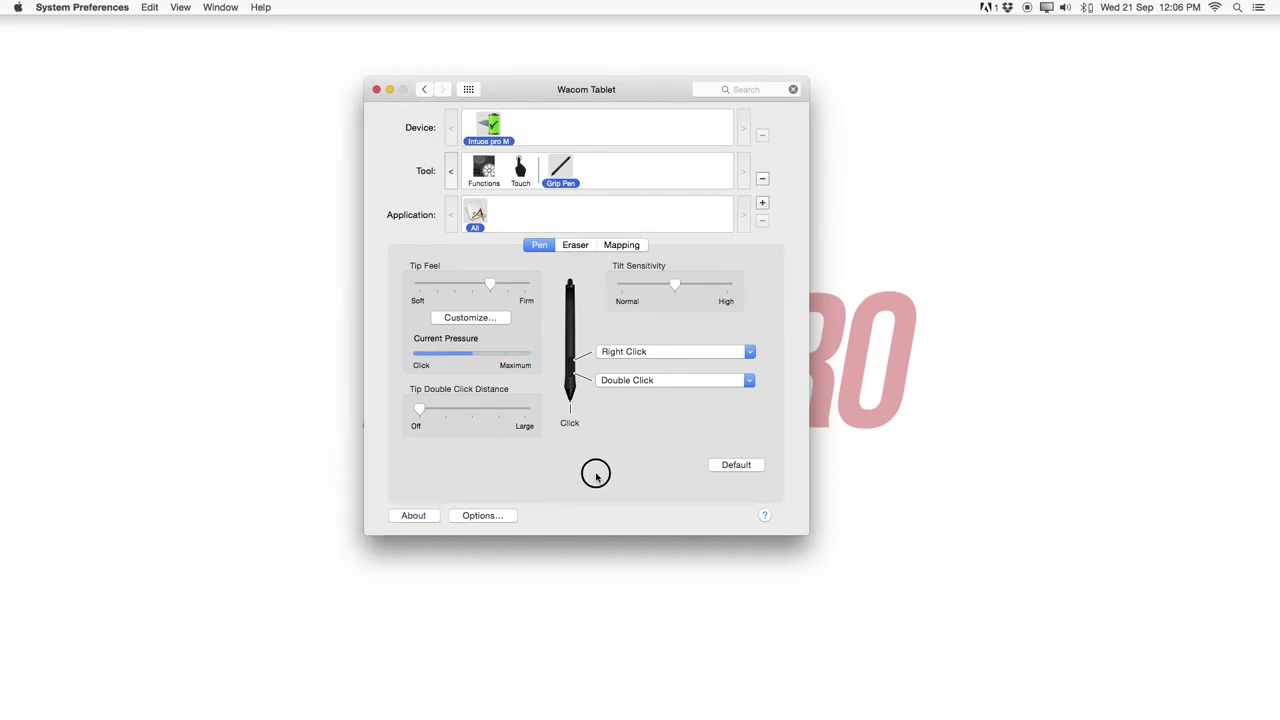
pyautogui.click(601, 492)
pyautogui.click(587, 480)
pyautogui.click(490, 284)
pyautogui.click(475, 452)
# Step: Try a larger Tip Double Click Distance for the pen, and set it back to Off
pyautogui.moveTo(423, 411); pyautogui.dragTo(498, 410)
pyautogui.click(506, 466)
pyautogui.moveTo(498, 409); pyautogui.dragTo(391, 420)
# Step: Examine the function choices for the pen's upper side switch and its eraser end, keeping Right Click and Erase
pyautogui.click(683, 354)
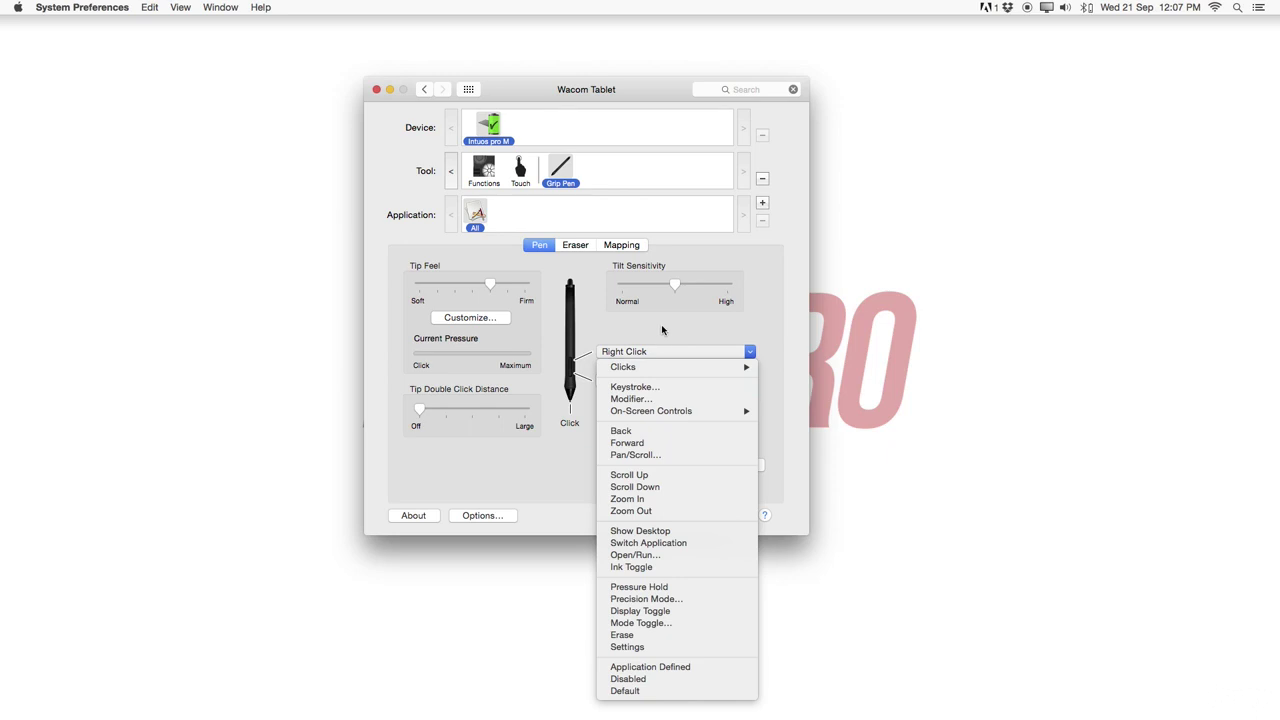
pyautogui.click(668, 331)
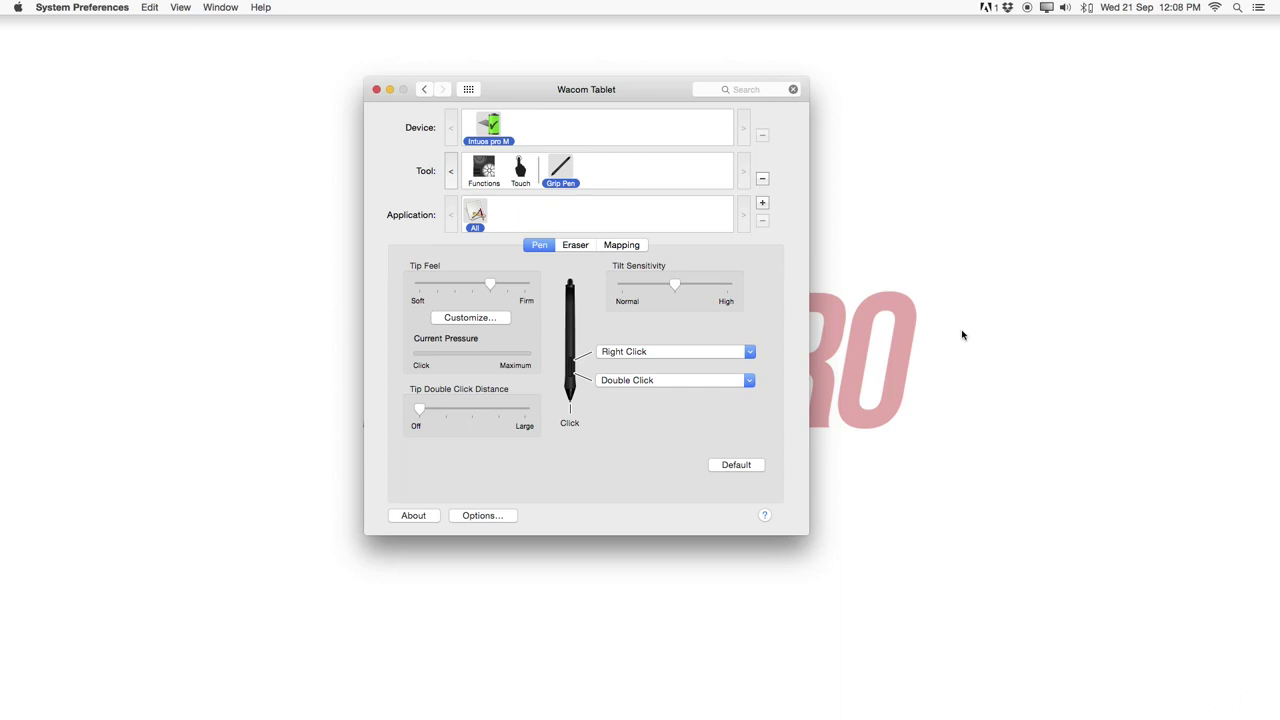
pyautogui.click(575, 245)
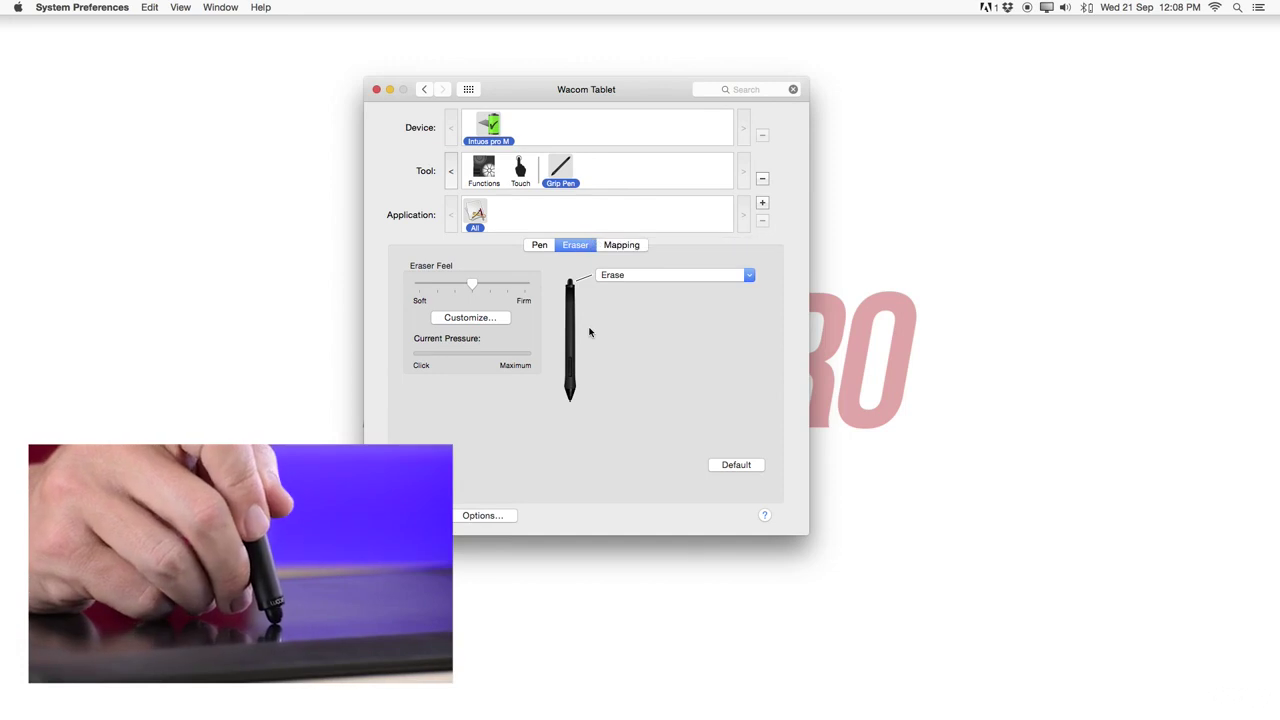
pyautogui.click(612, 276)
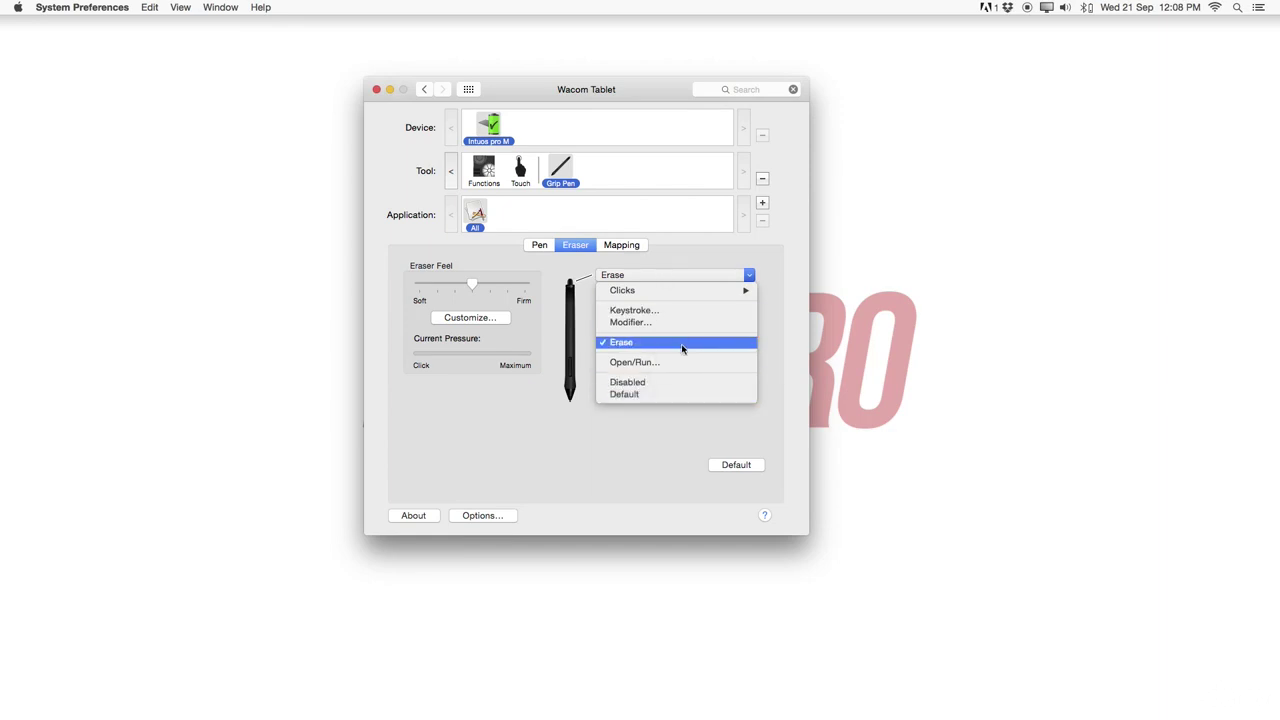
pyautogui.click(719, 341)
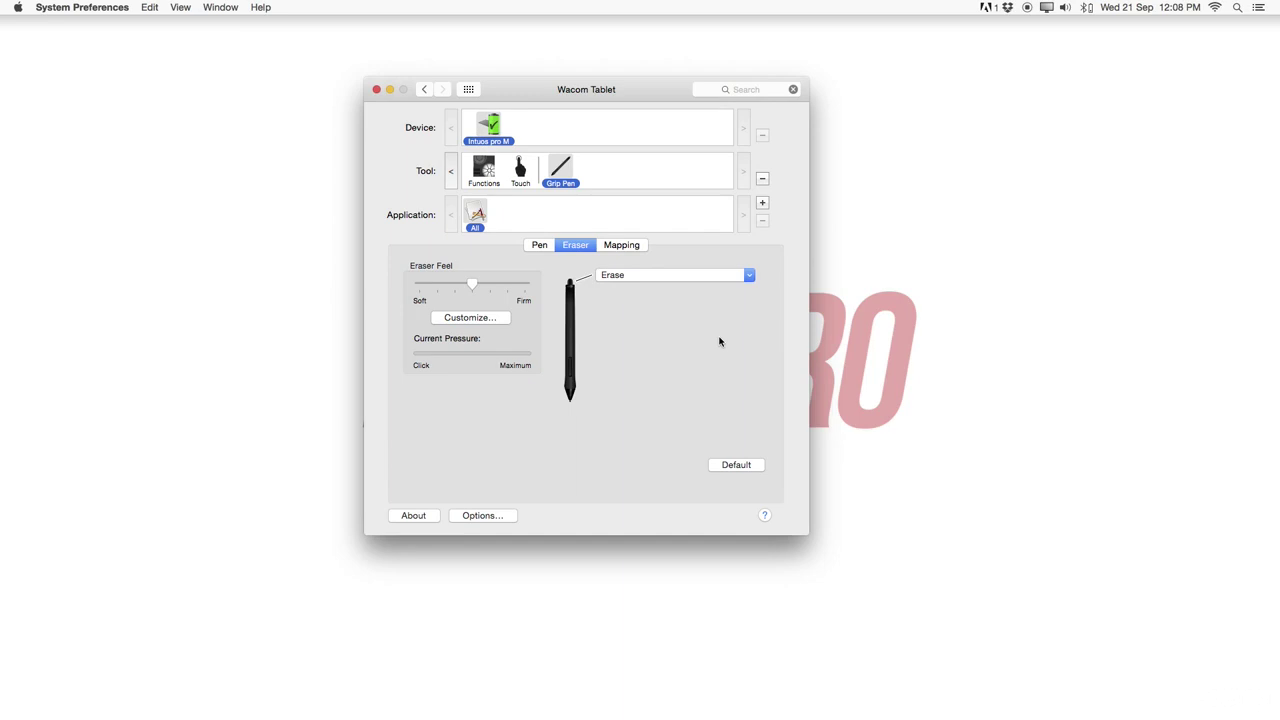
# Step: Set the Eraser Feel slightly firmer and test the eraser with a stroke
pyautogui.click(475, 279)
pyautogui.click(473, 284)
pyautogui.moveTo(471, 285); pyautogui.dragTo(482, 284)
pyautogui.moveTo(504, 406)
pyautogui.mouseDown()
pyautogui.moveTo(583, 349)
pyautogui.moveTo(586, 426)
pyautogui.moveTo(571, 433)
pyautogui.mouseUp()
# Step: Review the Grip Pen's mapping orientation choices and Pen mode settings, keeping ExpressKeys Left and Mouse mode
pyautogui.click(609, 246)
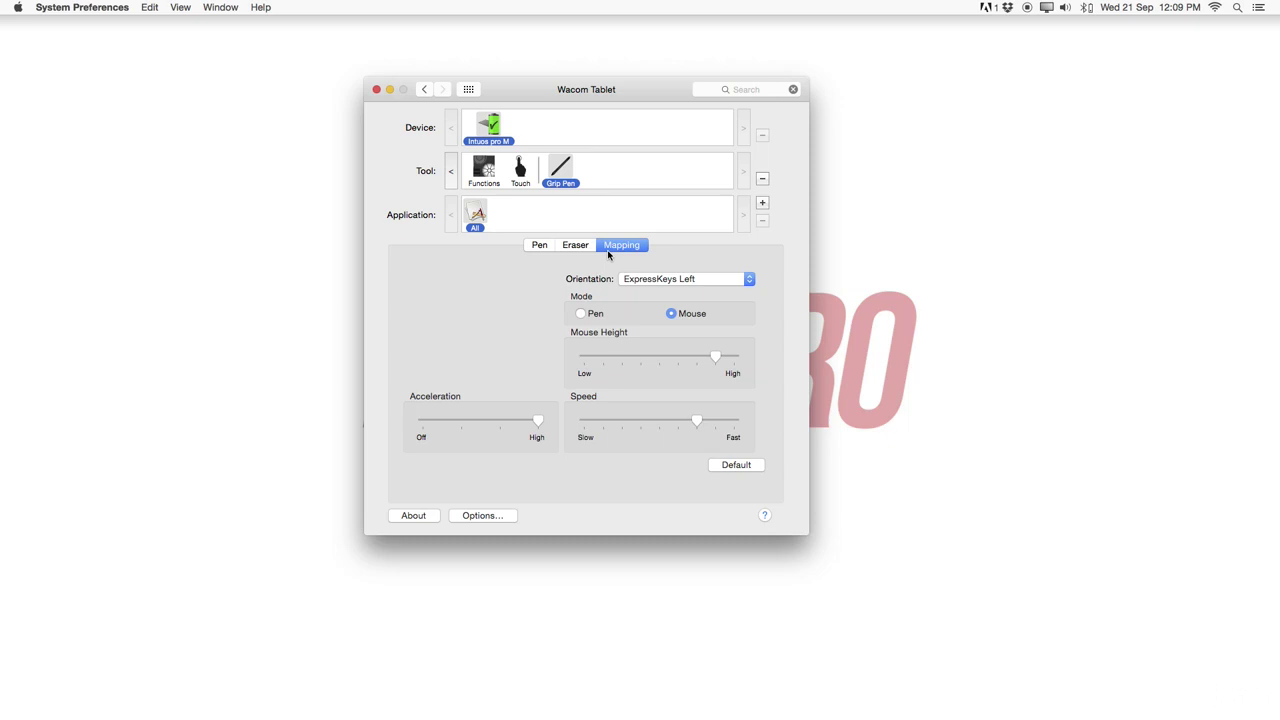
pyautogui.click(637, 281)
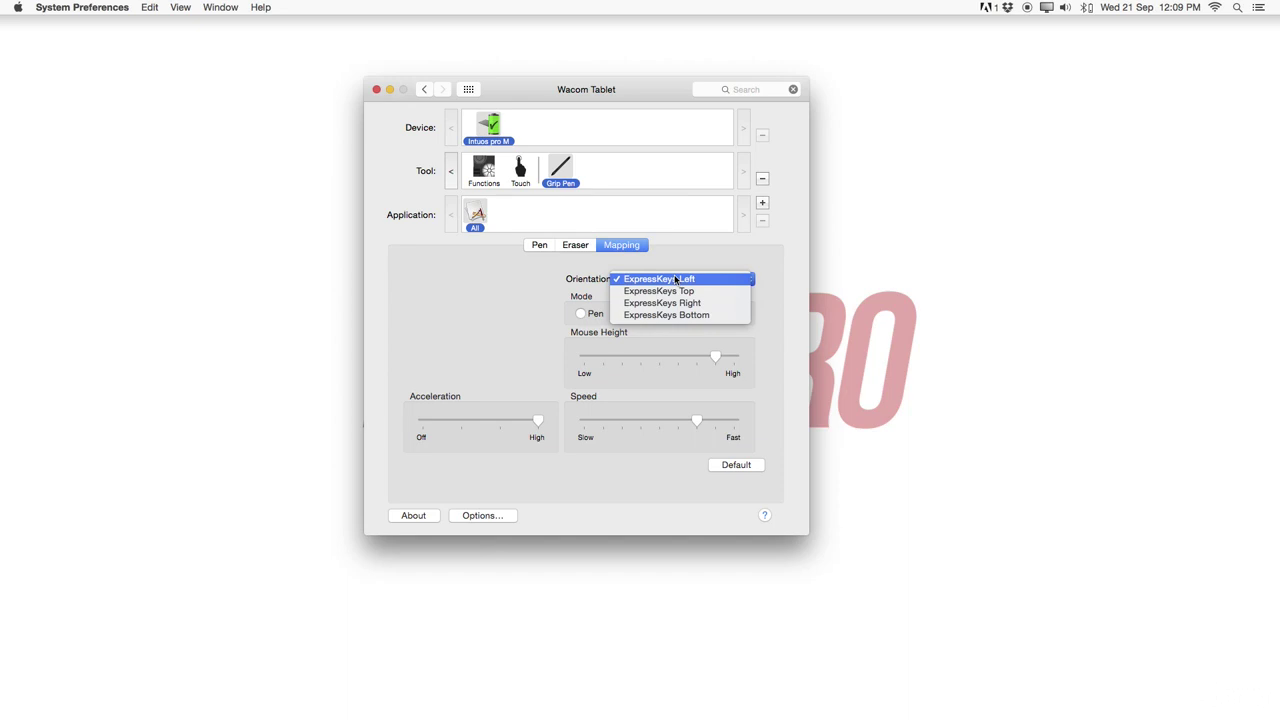
pyautogui.click(676, 281)
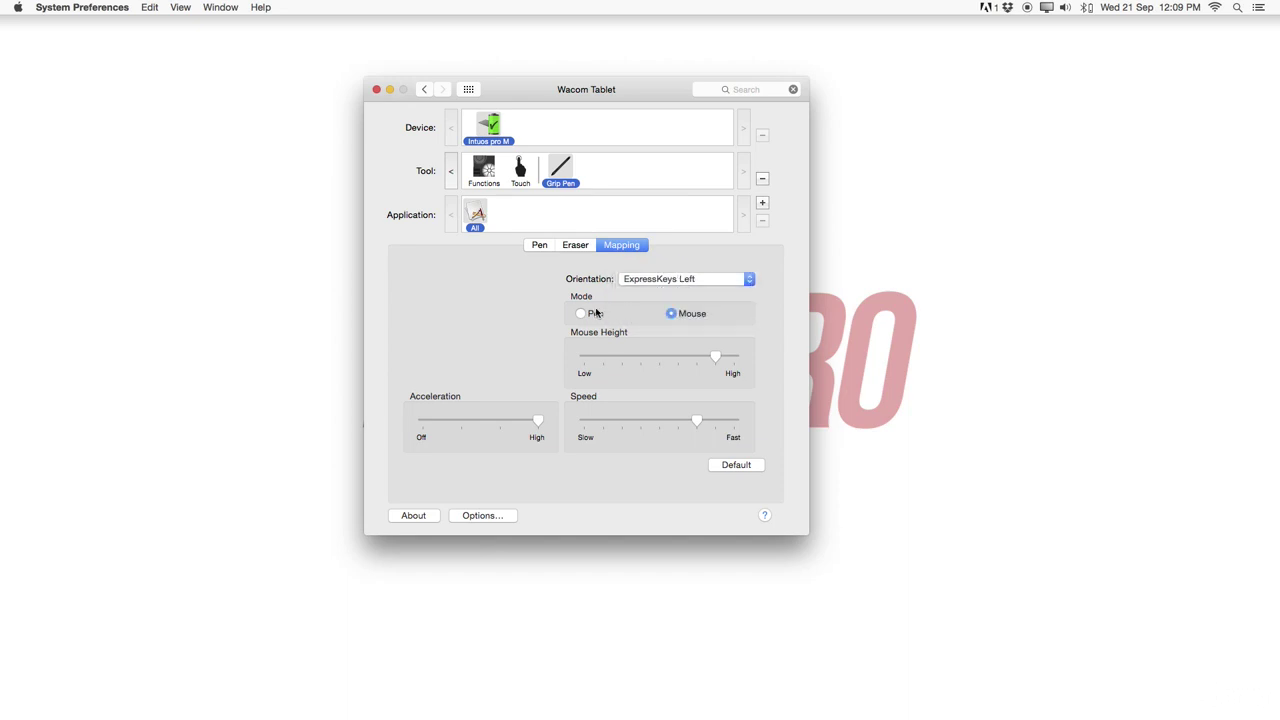
pyautogui.click(595, 313)
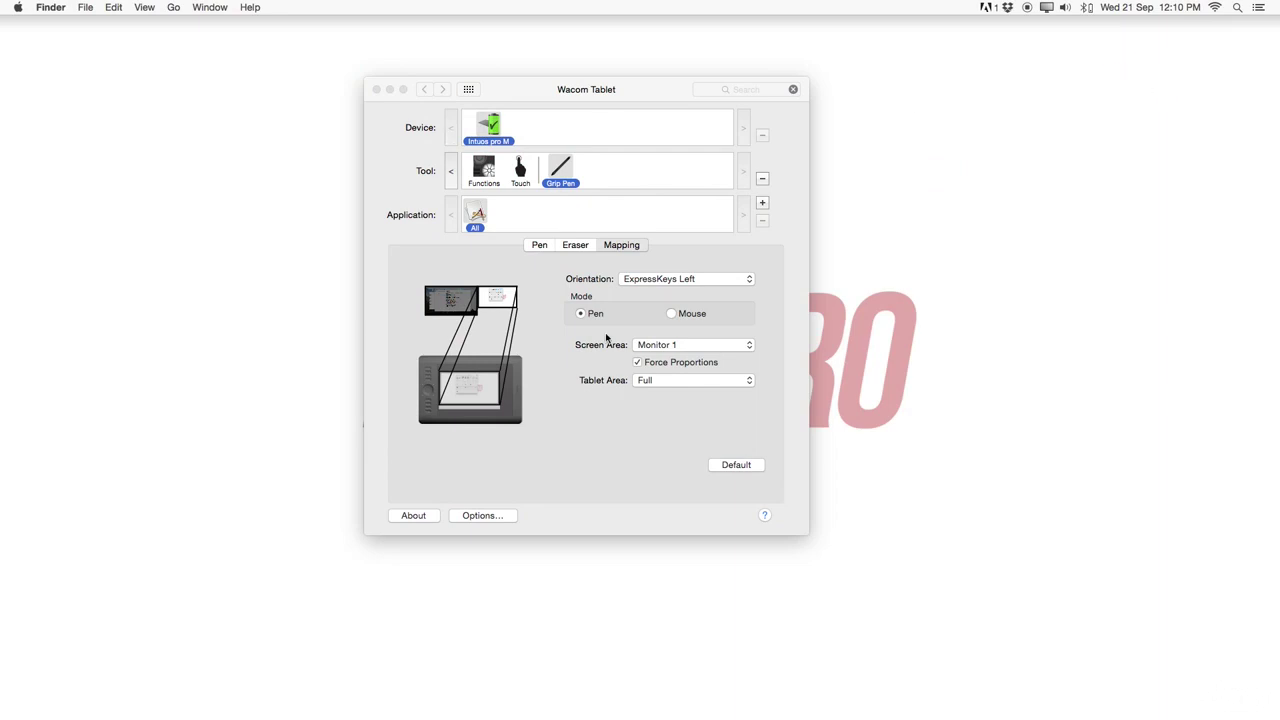
pyautogui.click(688, 318)
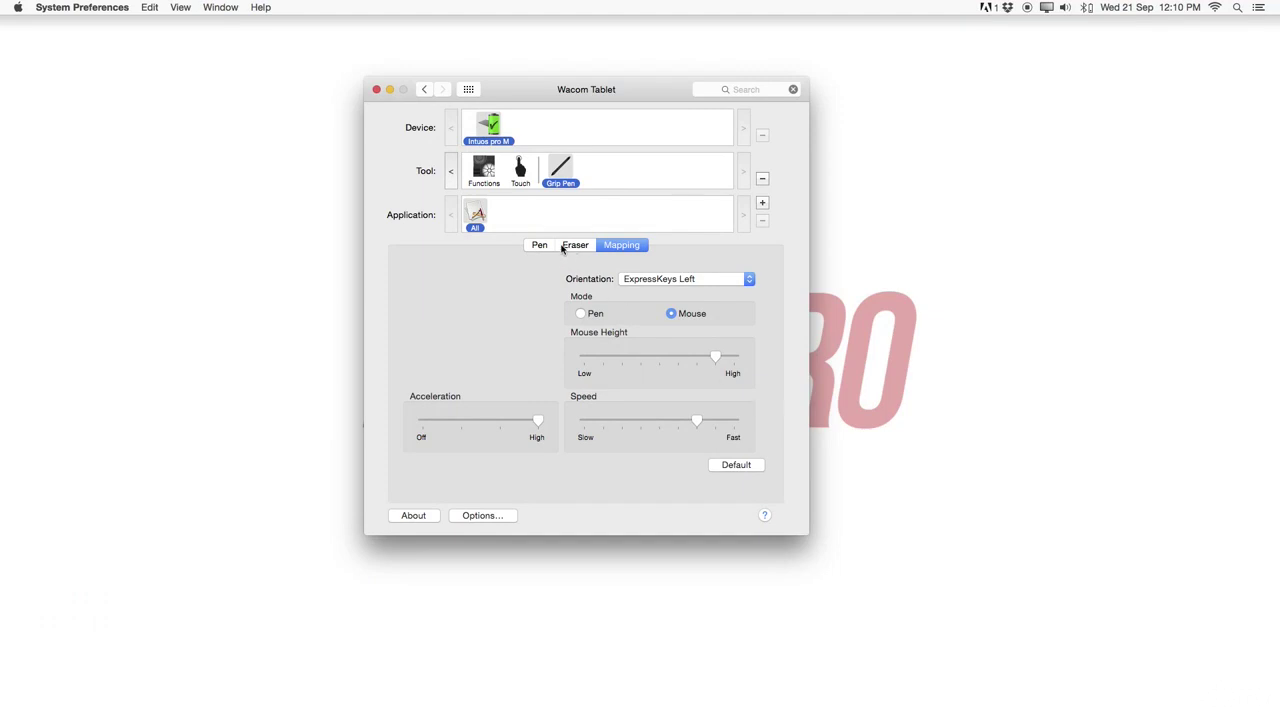
# Step: Examine the function choices for the ExpressKey assigned to Precision Mode in Adobe Photoshop CS6, keeping its assignment
pyautogui.click(485, 172)
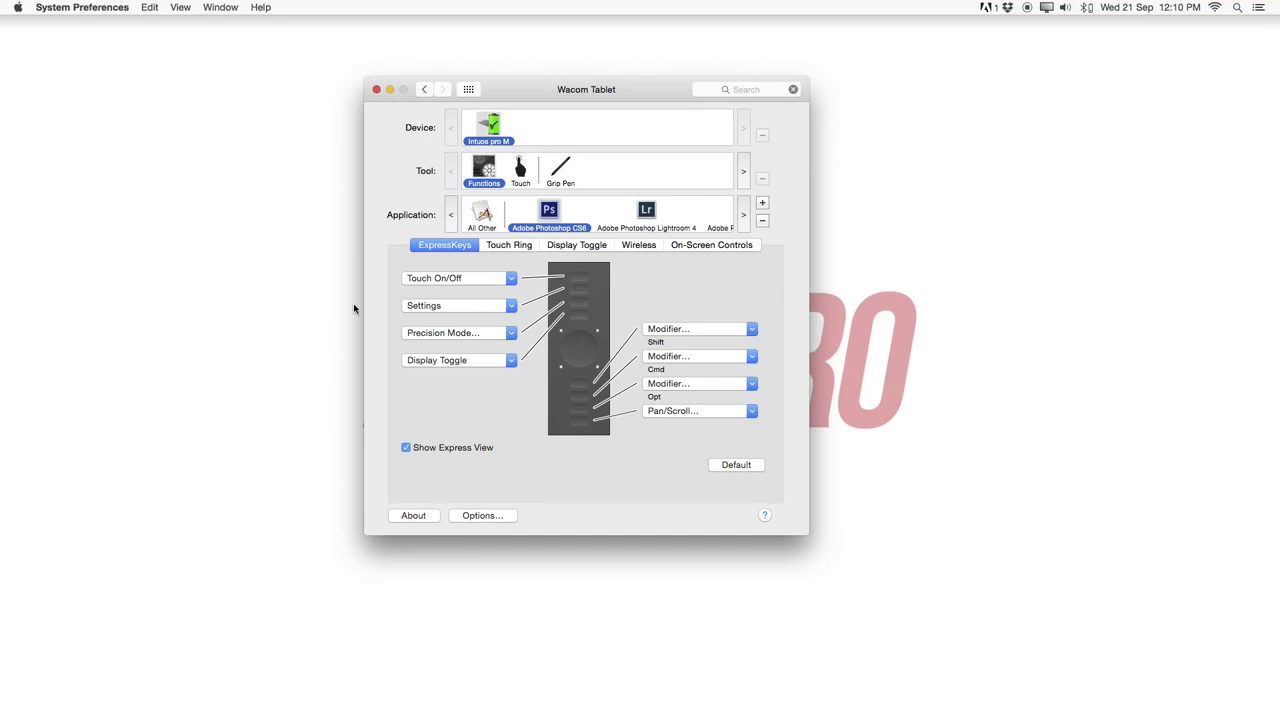
pyautogui.click(479, 339)
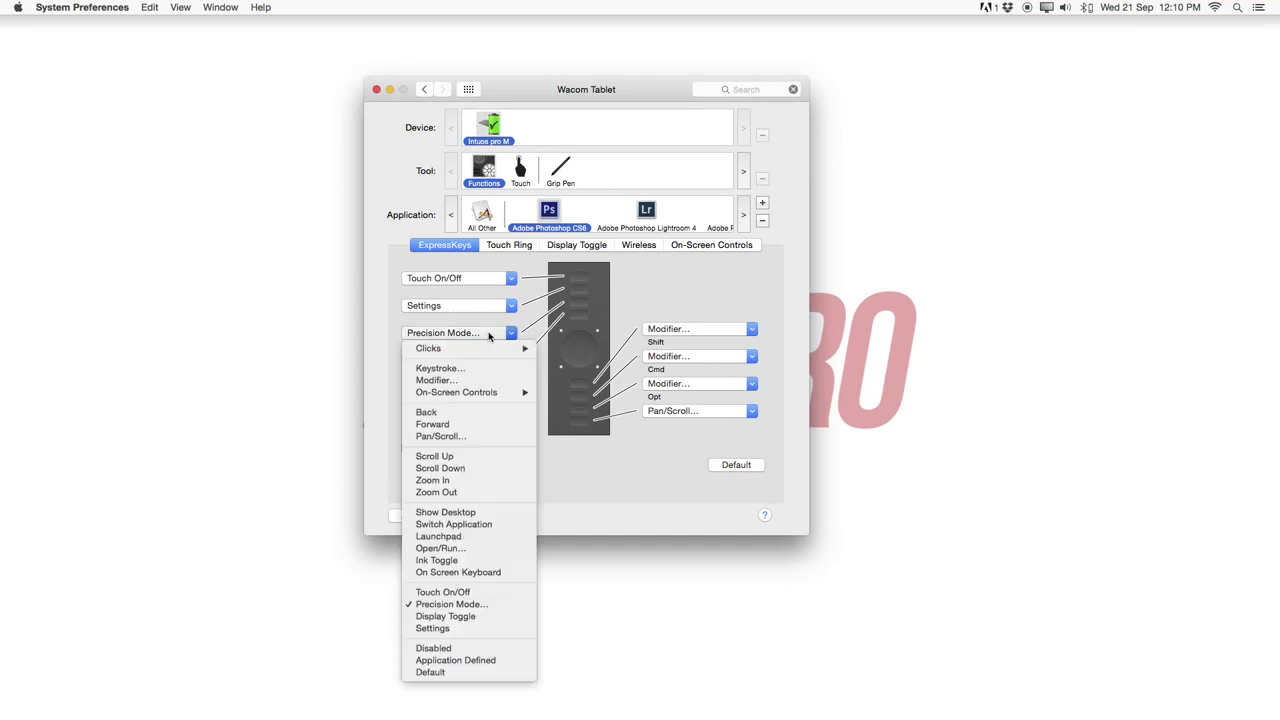
pyautogui.click(540, 316)
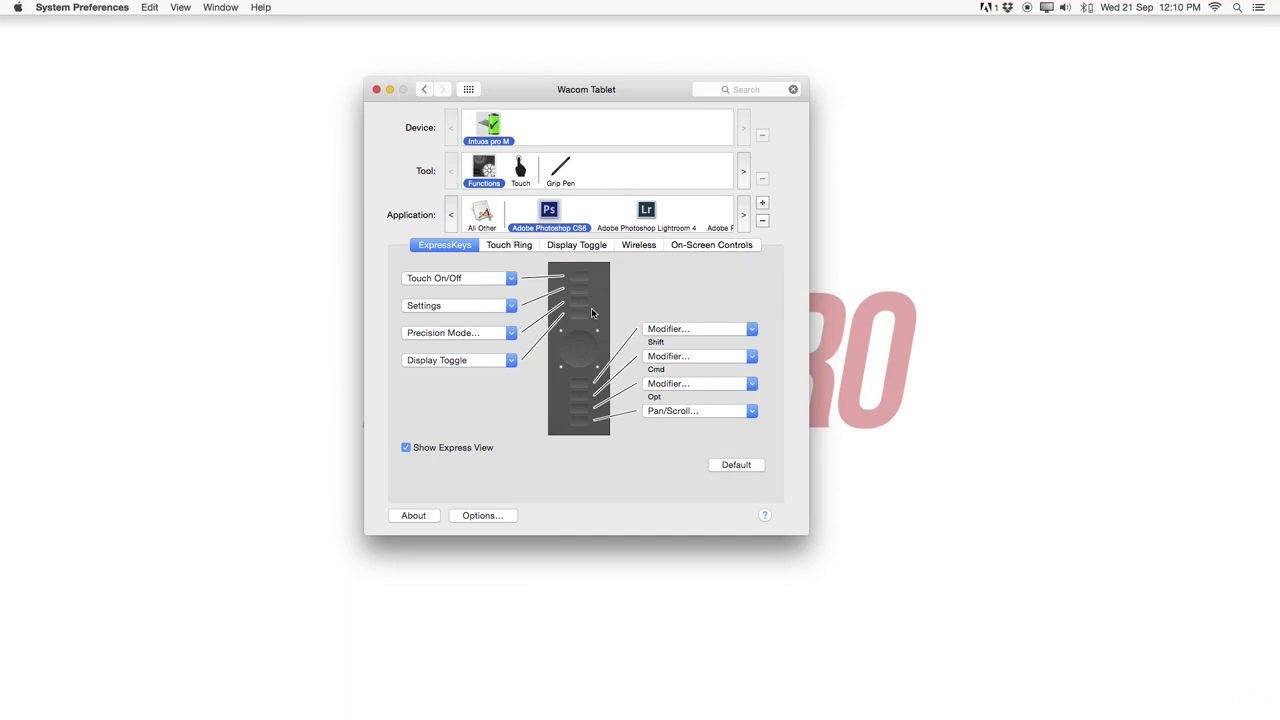
# Step: Switch the Grip Pen's mapping to Pen mode, examine its Screen Area choices, and return to Mouse mode
pyautogui.click(560, 175)
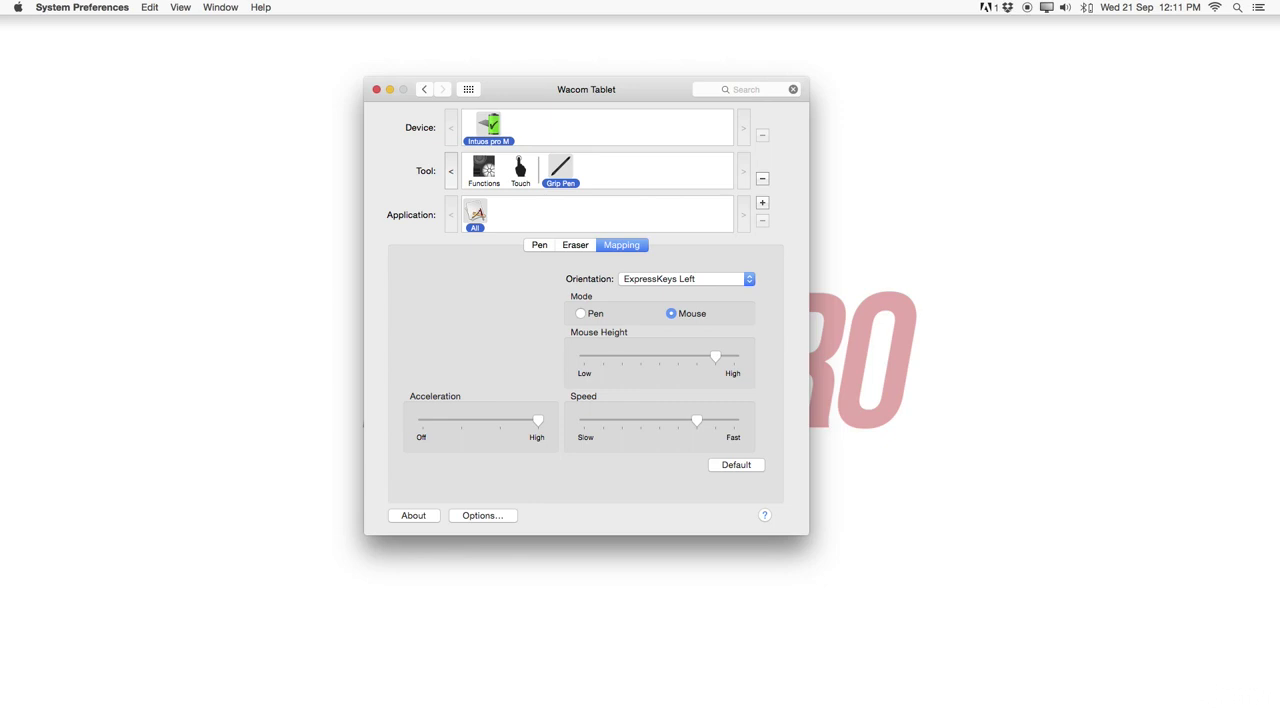
pyautogui.click(595, 316)
pyautogui.click(664, 347)
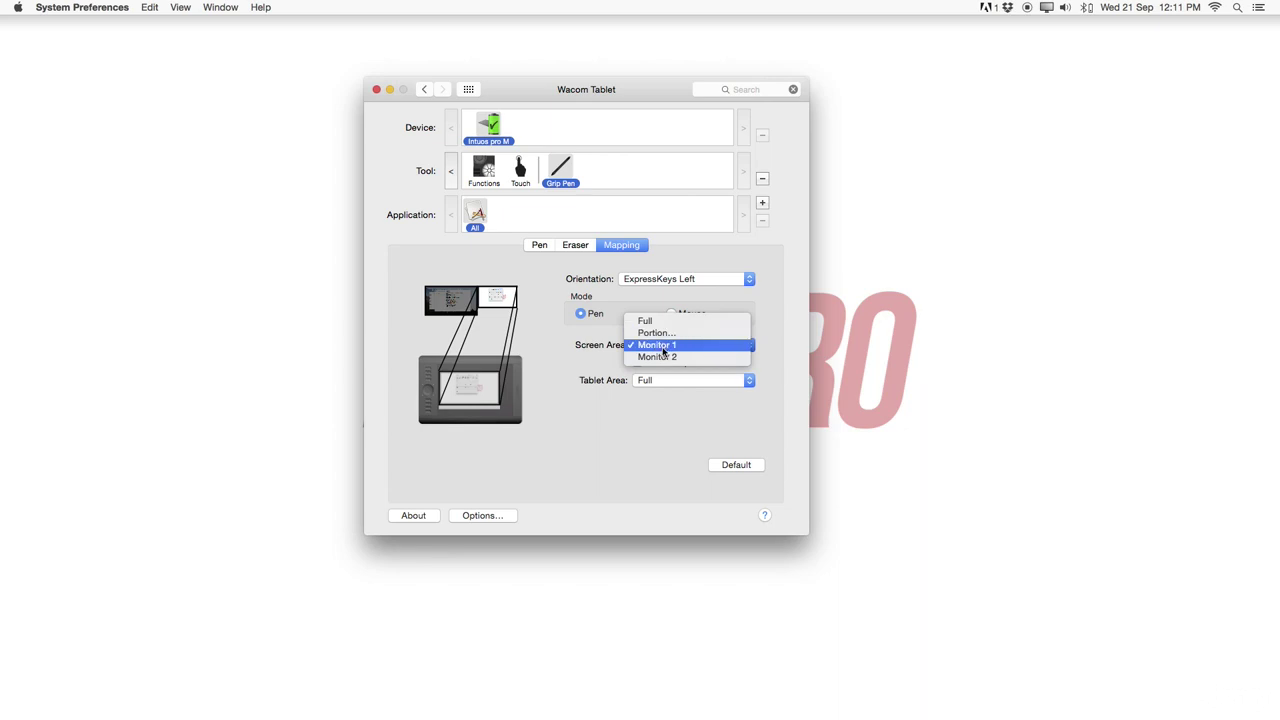
pyautogui.click(713, 320)
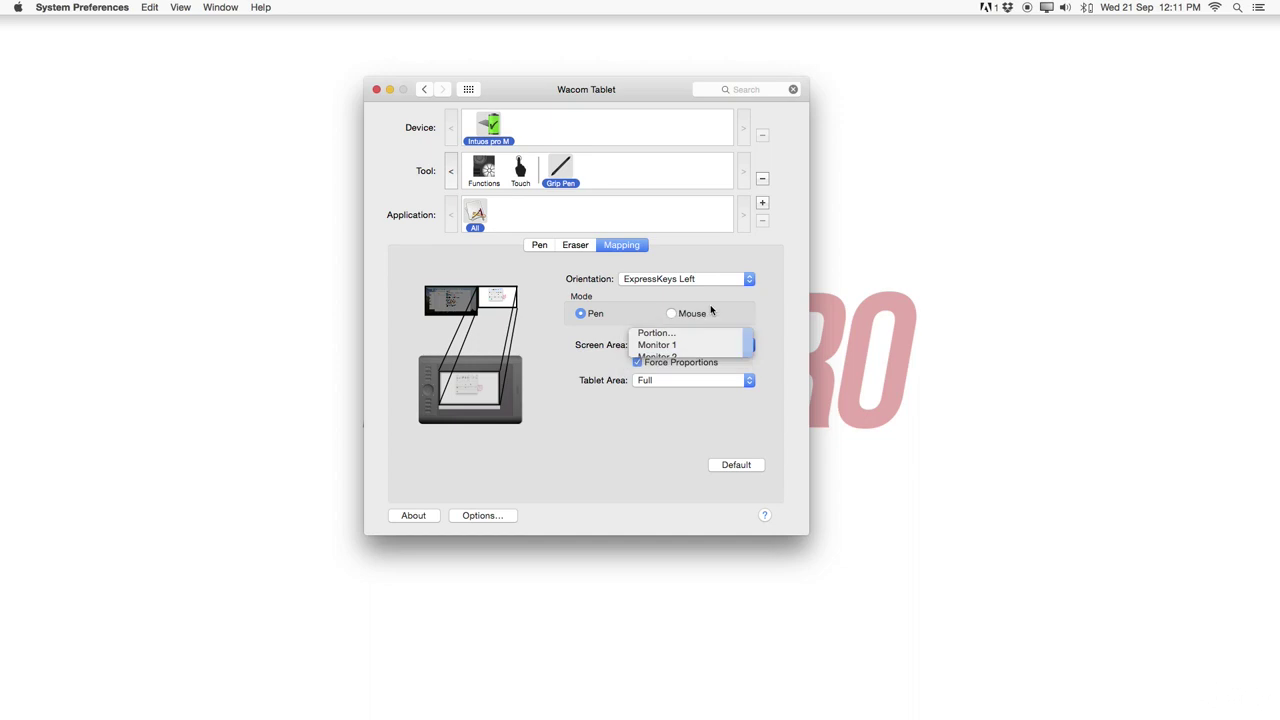
pyautogui.click(703, 313)
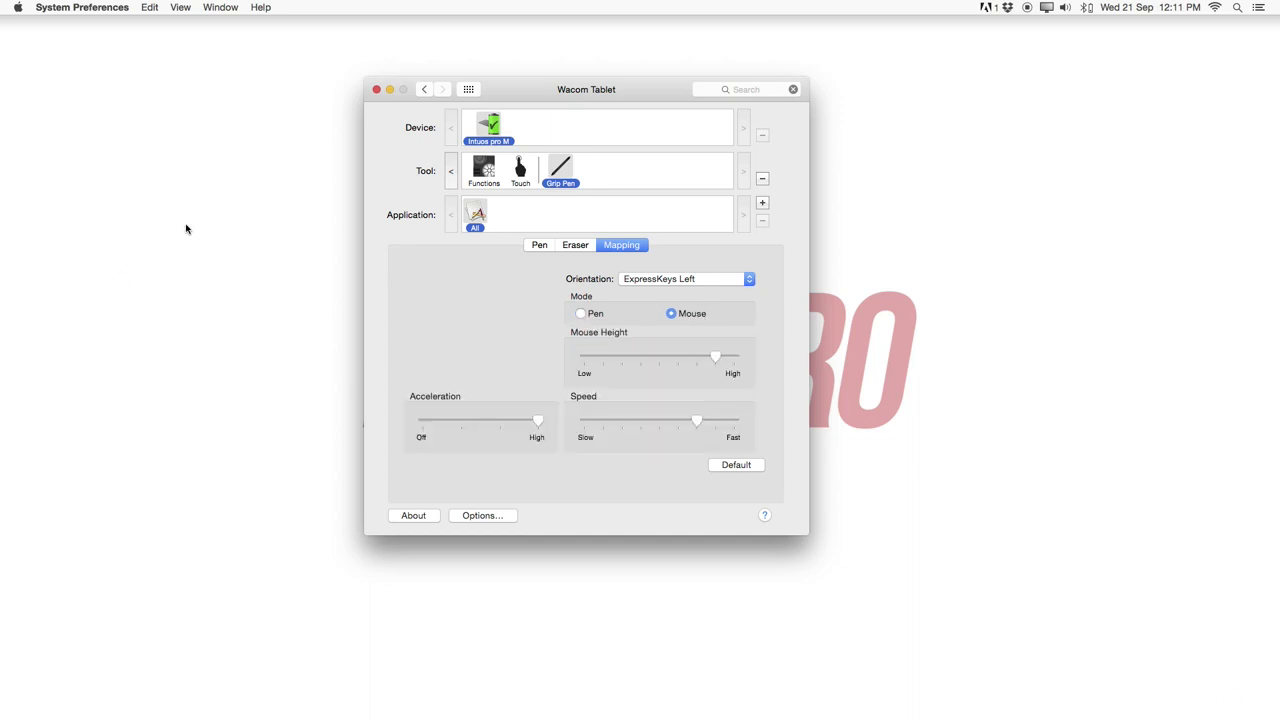